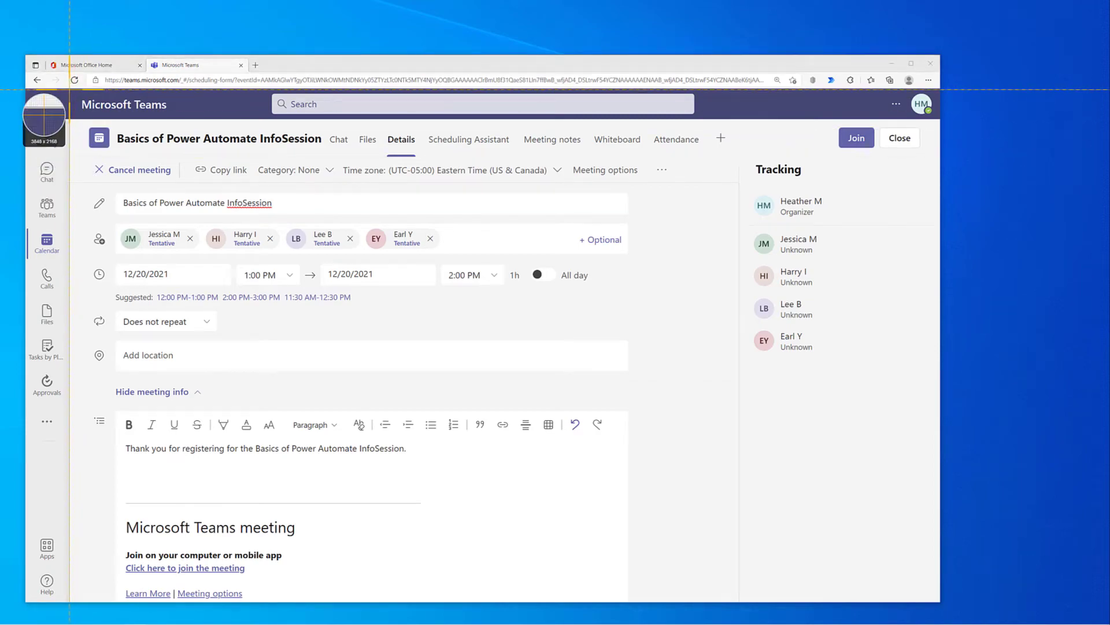
Capture the Teams meeting window region and blur the first two attendee chips in Snagit Editor
left_click_drag(69, 89, 738, 500)
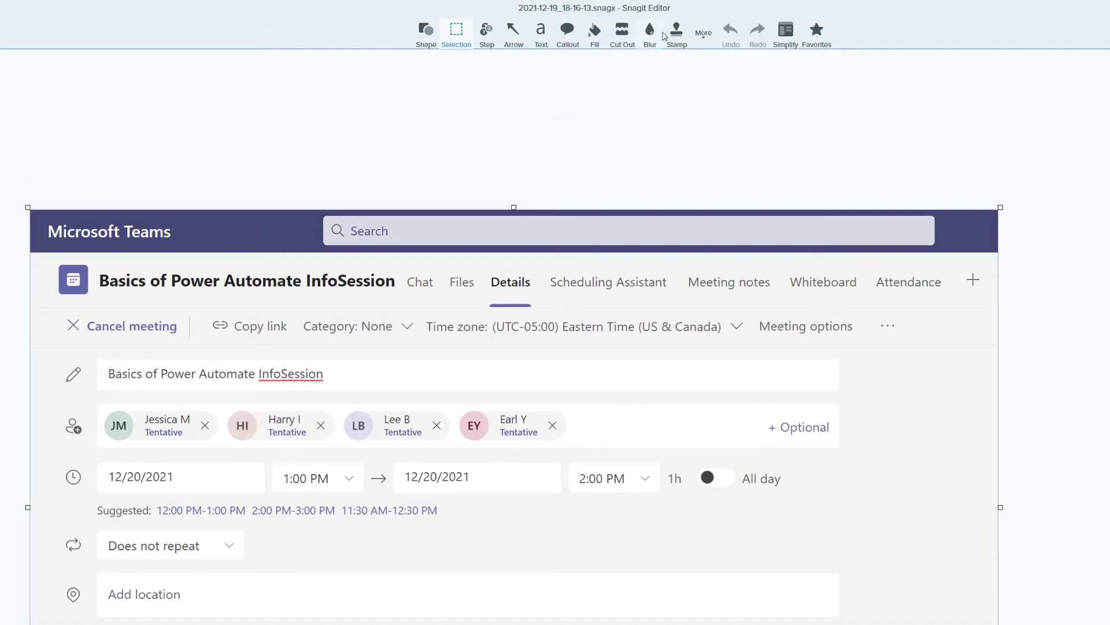
left_click(650, 33)
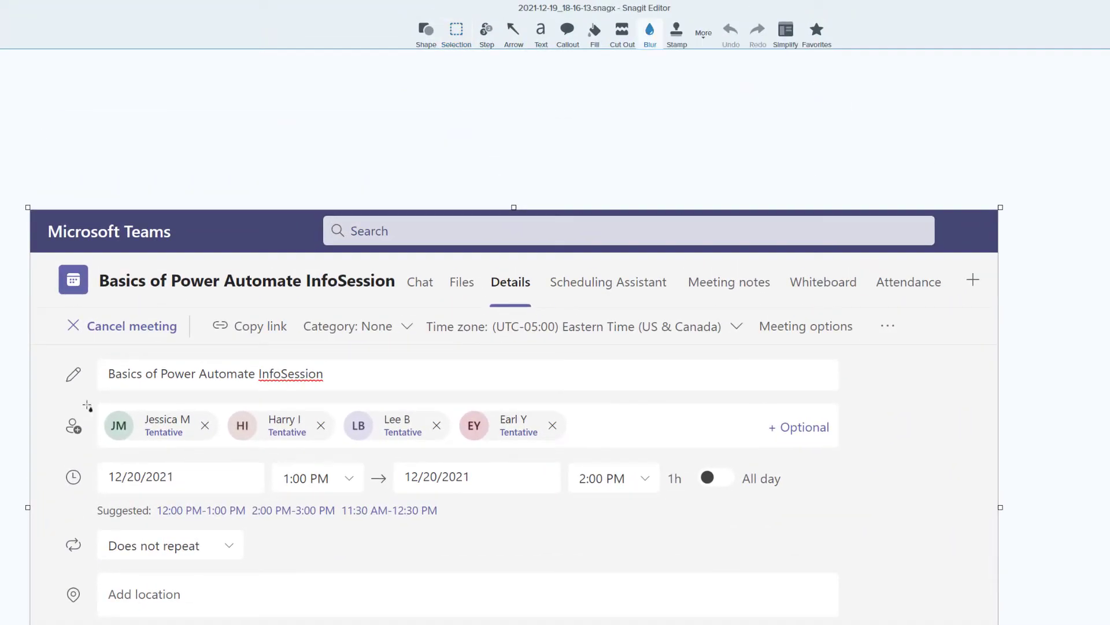
left_click_drag(99, 404, 625, 452)
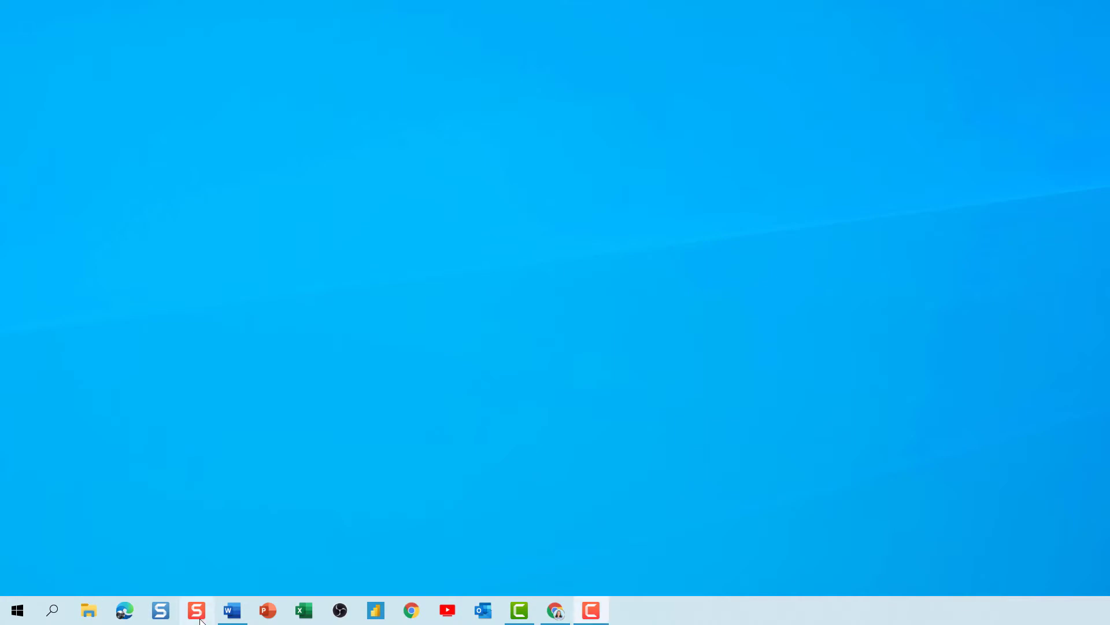
Open the Snagit capture window, compare the All-in-One, Image and Video modes, and settle on Image
left_click(197, 610)
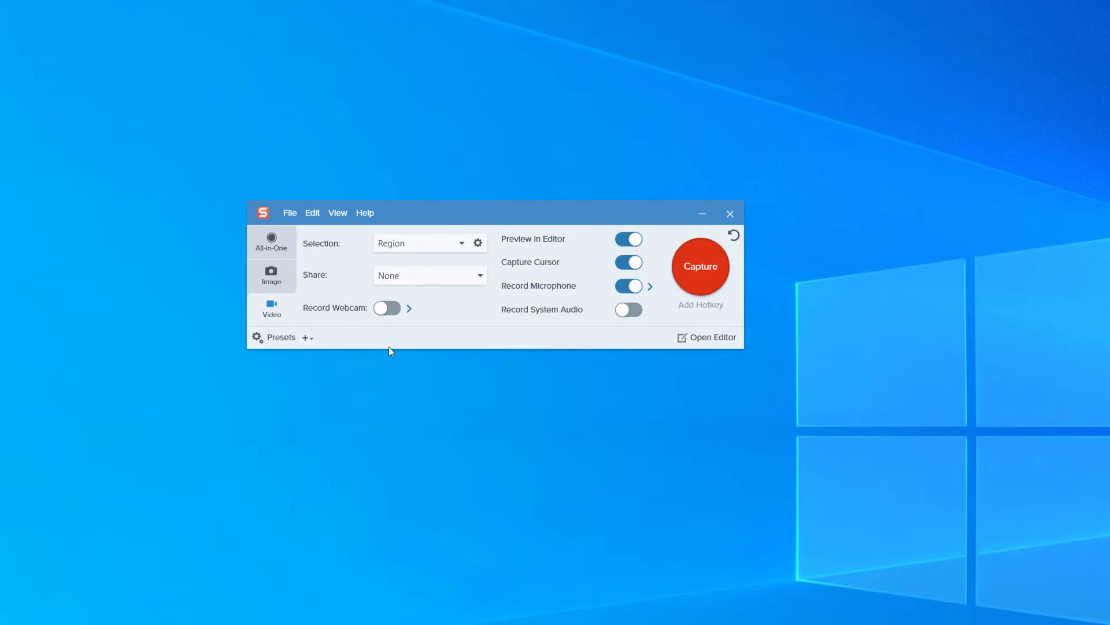
left_click(285, 244)
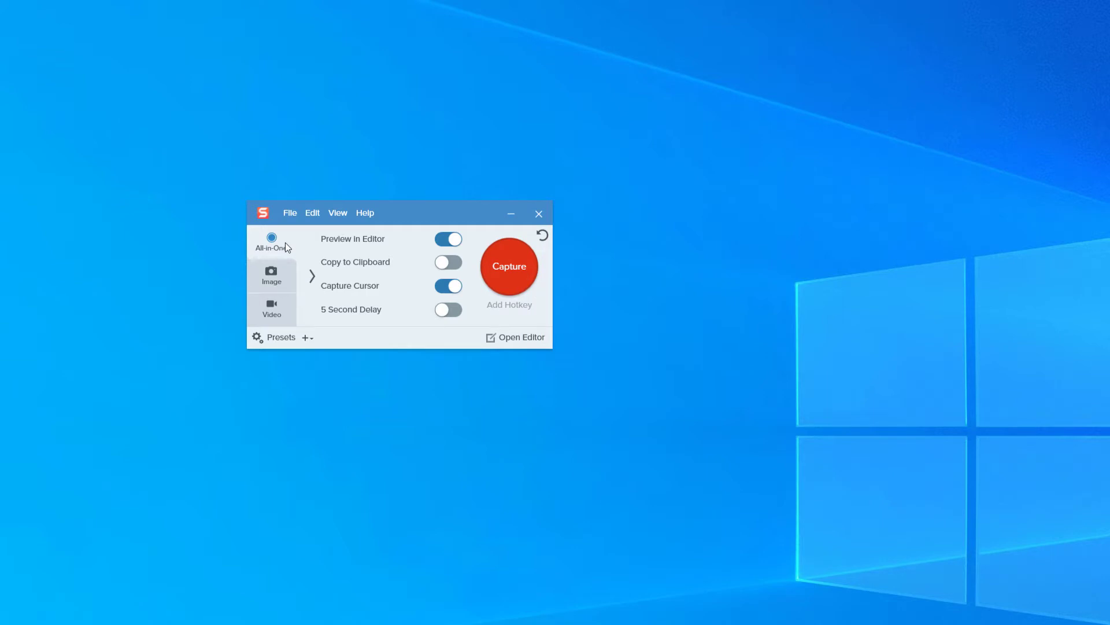
left_click(276, 287)
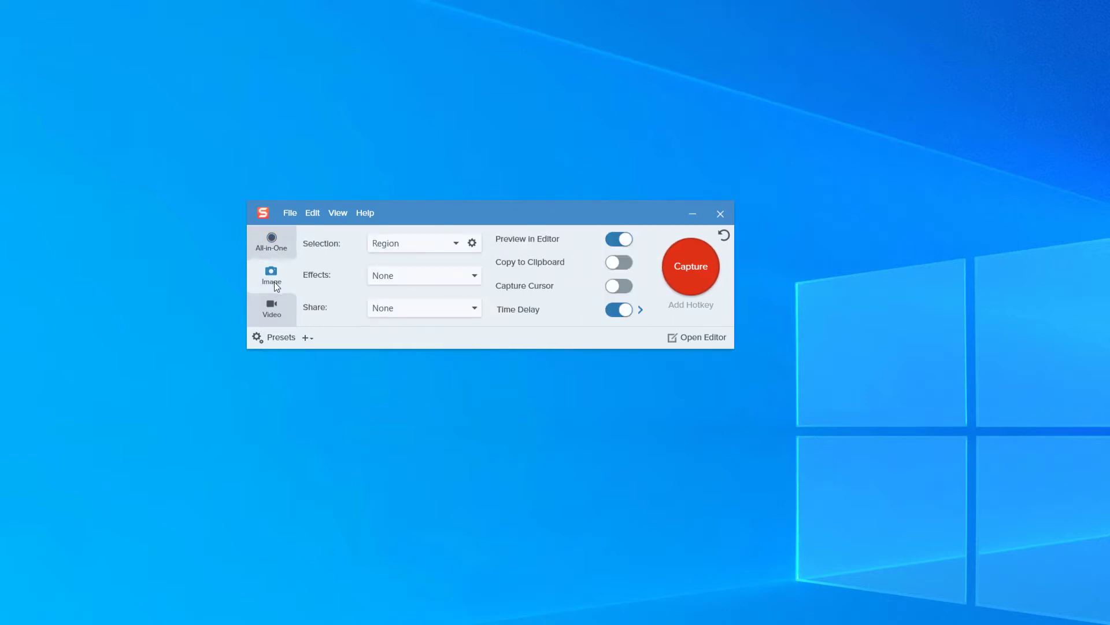
left_click(275, 324)
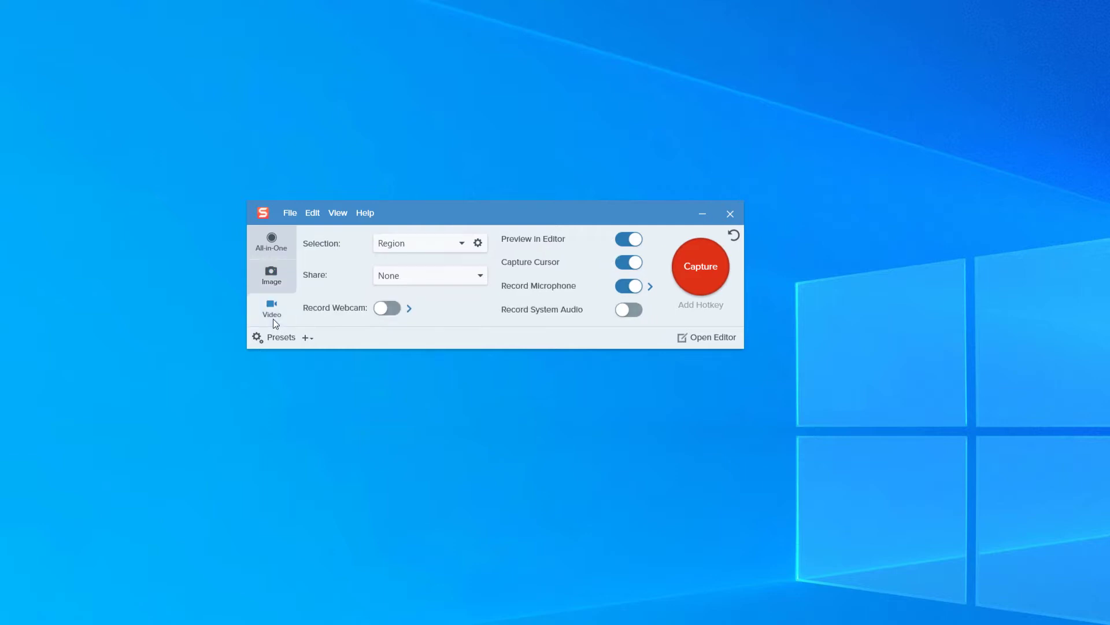
left_click(267, 278)
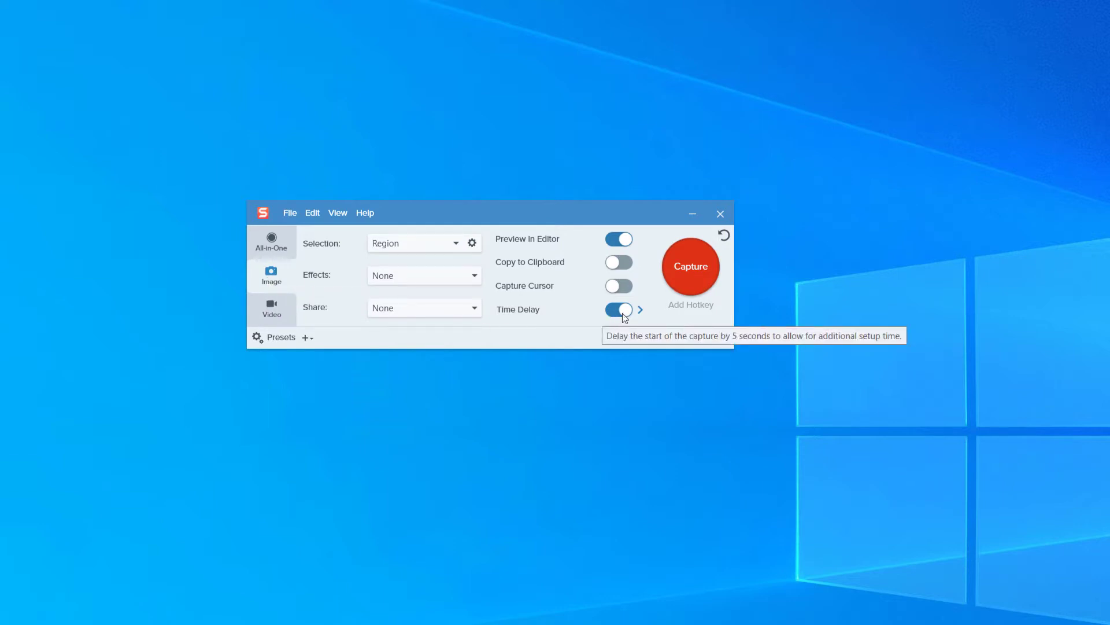
Display the available Time Delay choices for the capture
left_click(640, 311)
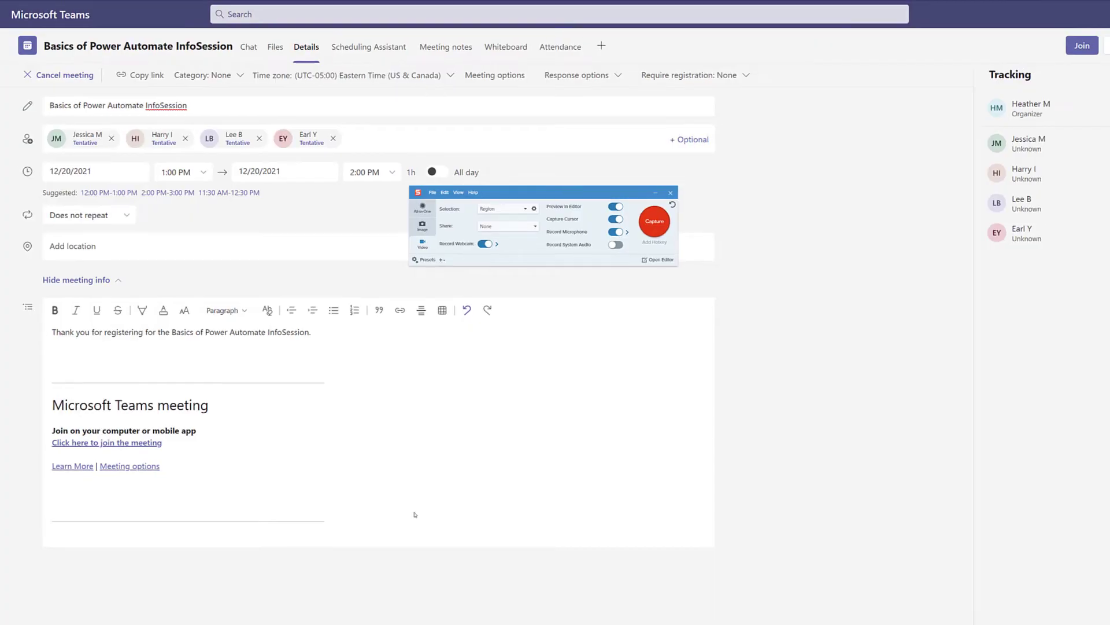
Select the whole Teams window as the video region and move the recording toolbar to the top
left_click(653, 229)
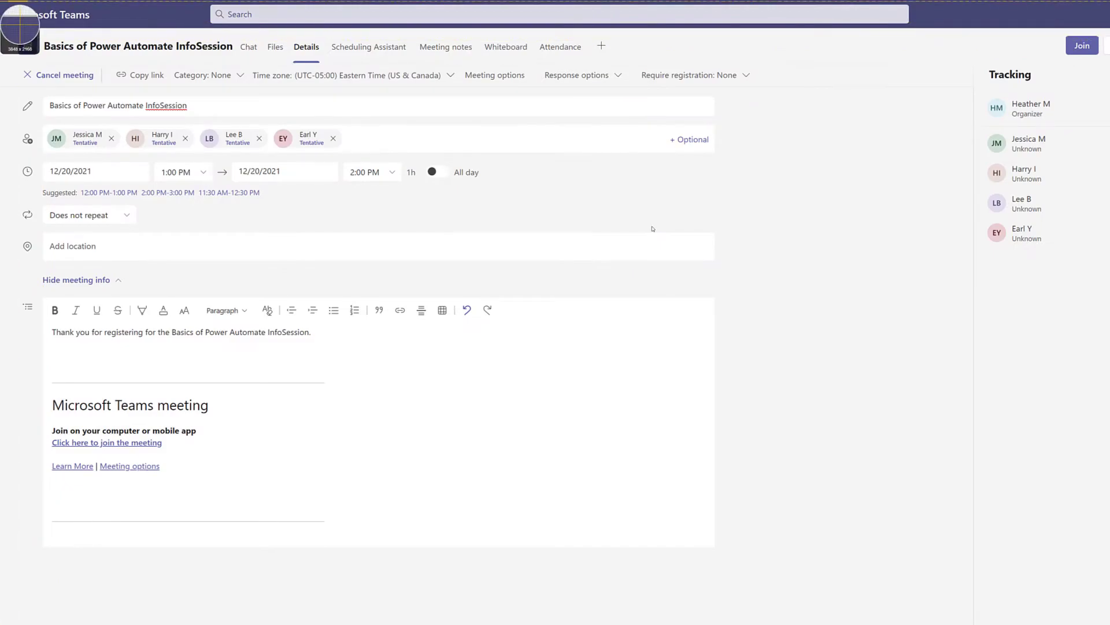
left_click_drag(1, 6, 908, 605)
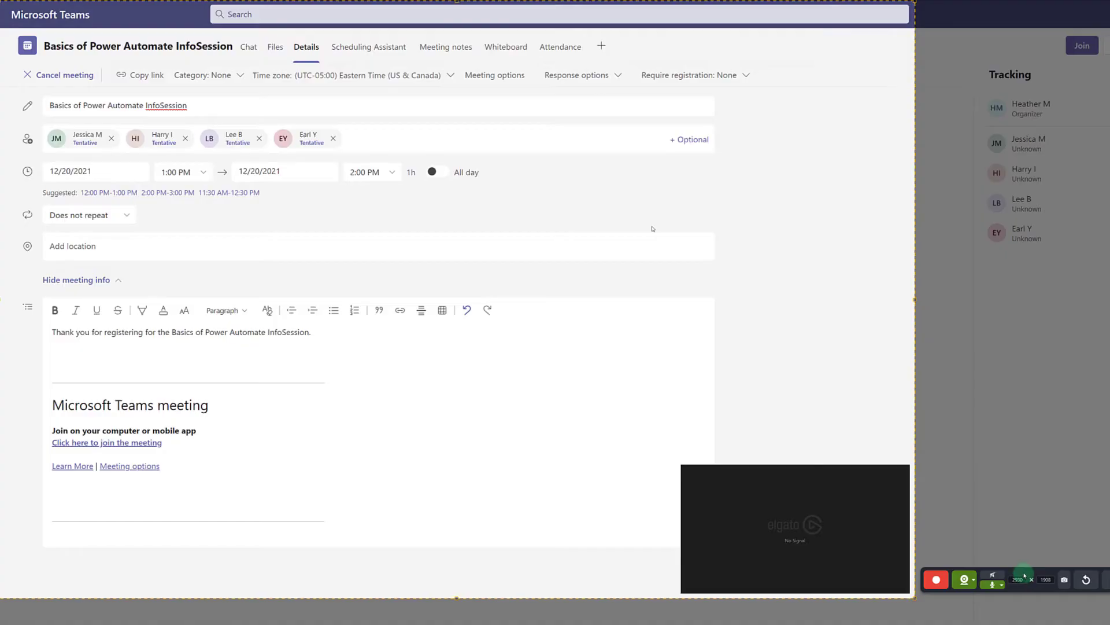
left_click_drag(1015, 576, 501, 109)
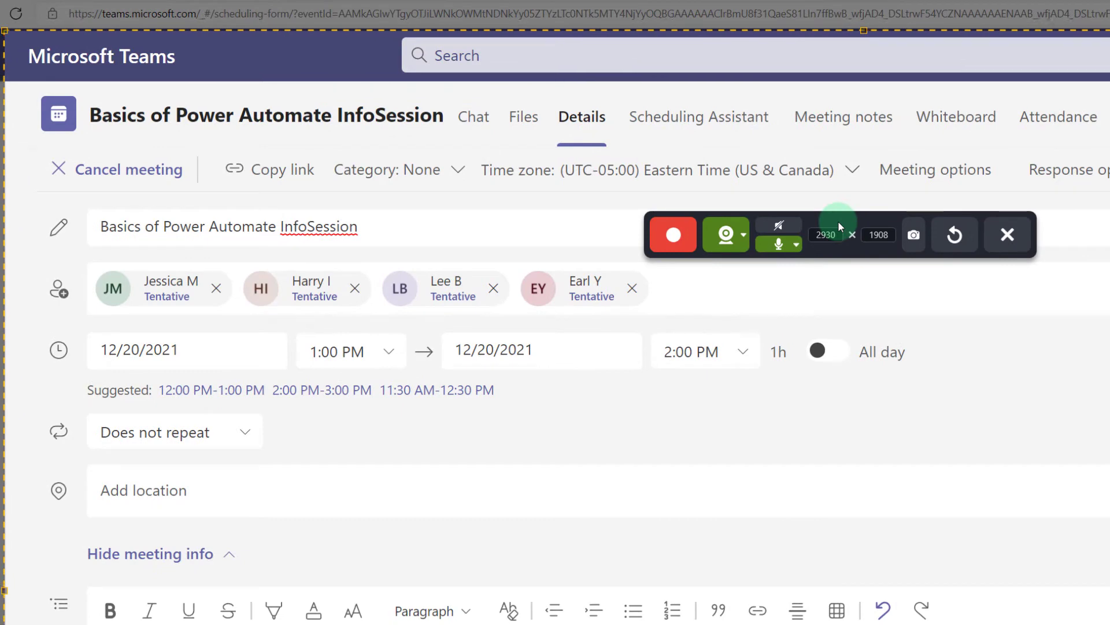
Switch the webcam to the Logitech BRIO and review the microphone device choices
left_click(743, 234)
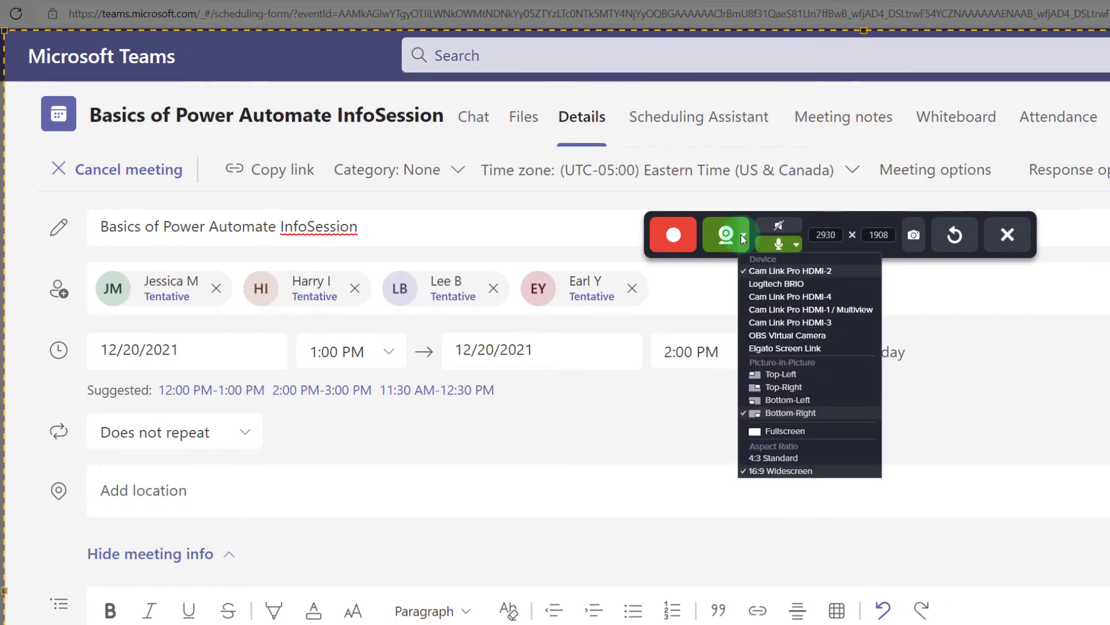
left_click(759, 283)
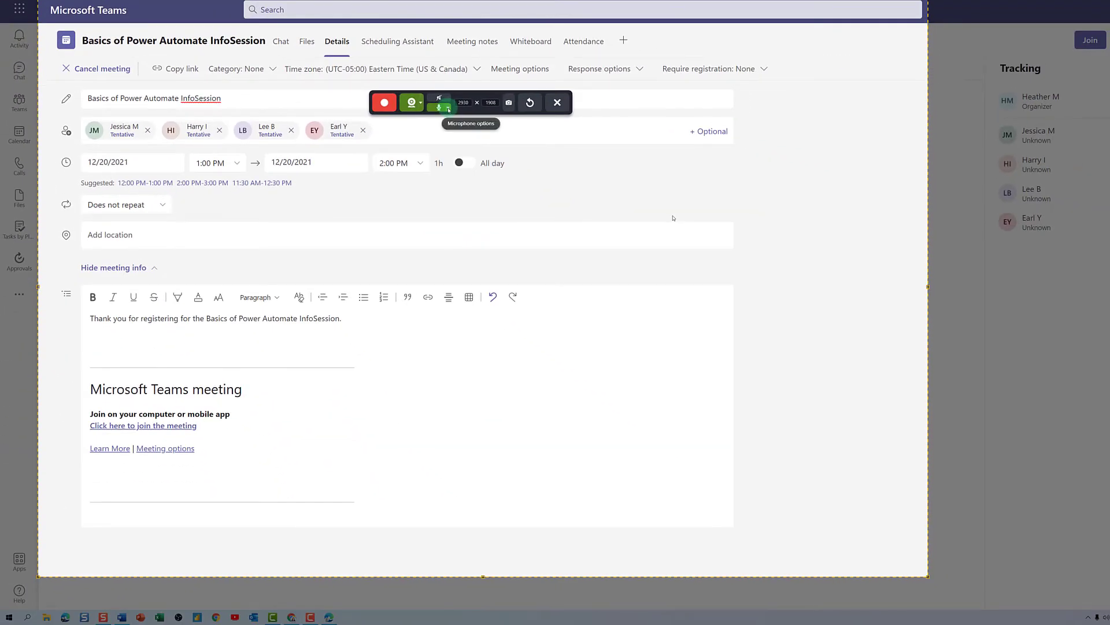
left_click(449, 110)
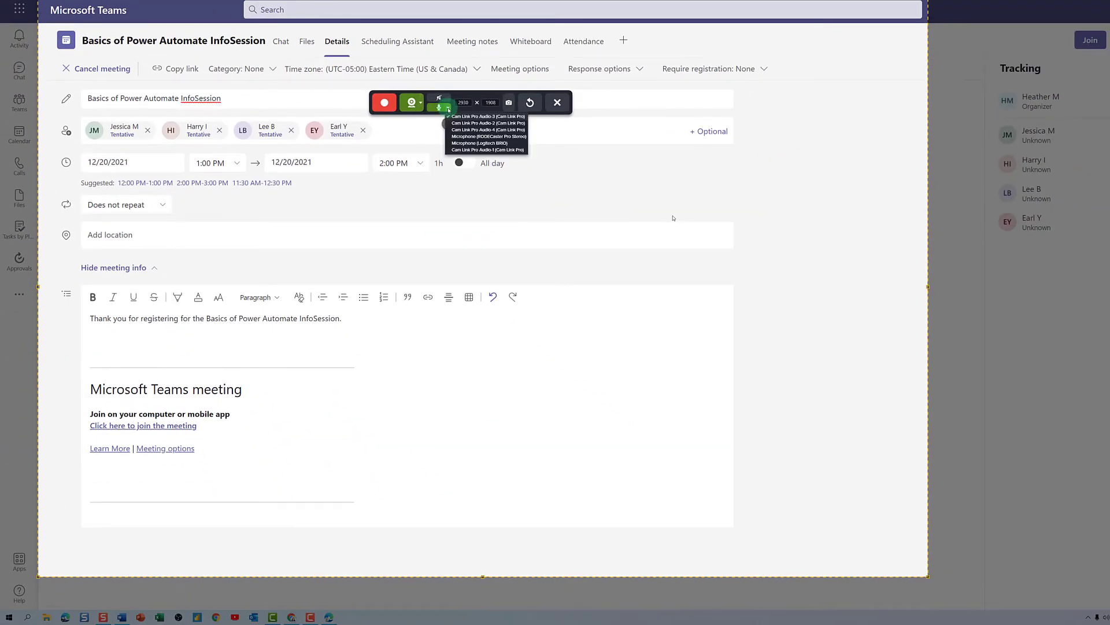
left_click(449, 109)
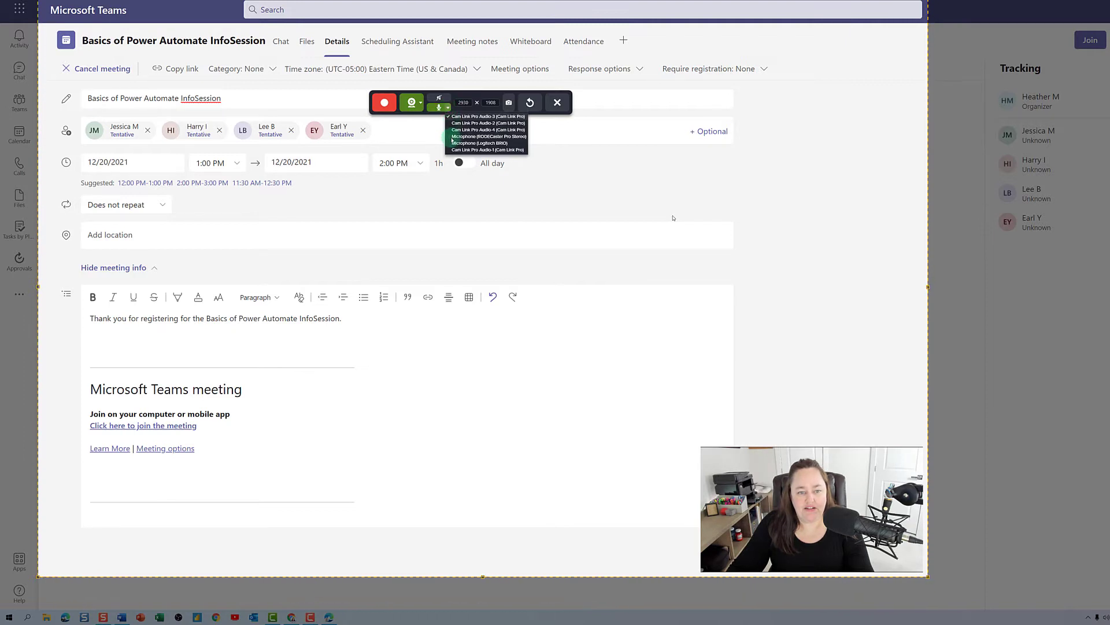
Record the Teams page for 25 seconds, repositioning the webcam overlay during recording, then stop
left_click(452, 130)
left_click(385, 104)
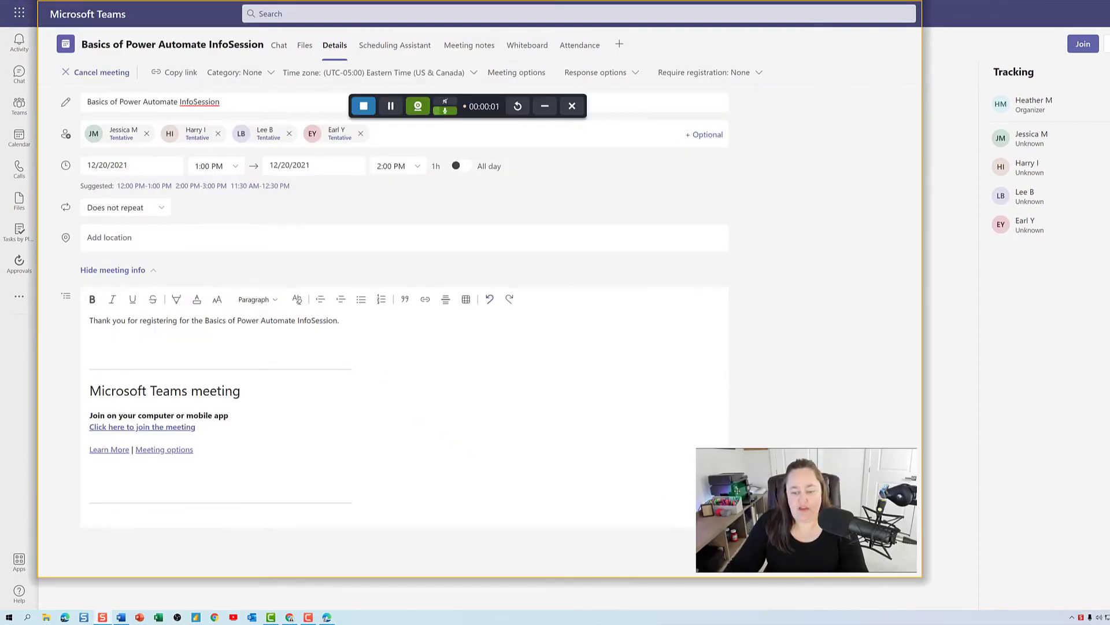
left_click_drag(736, 465, 717, 101)
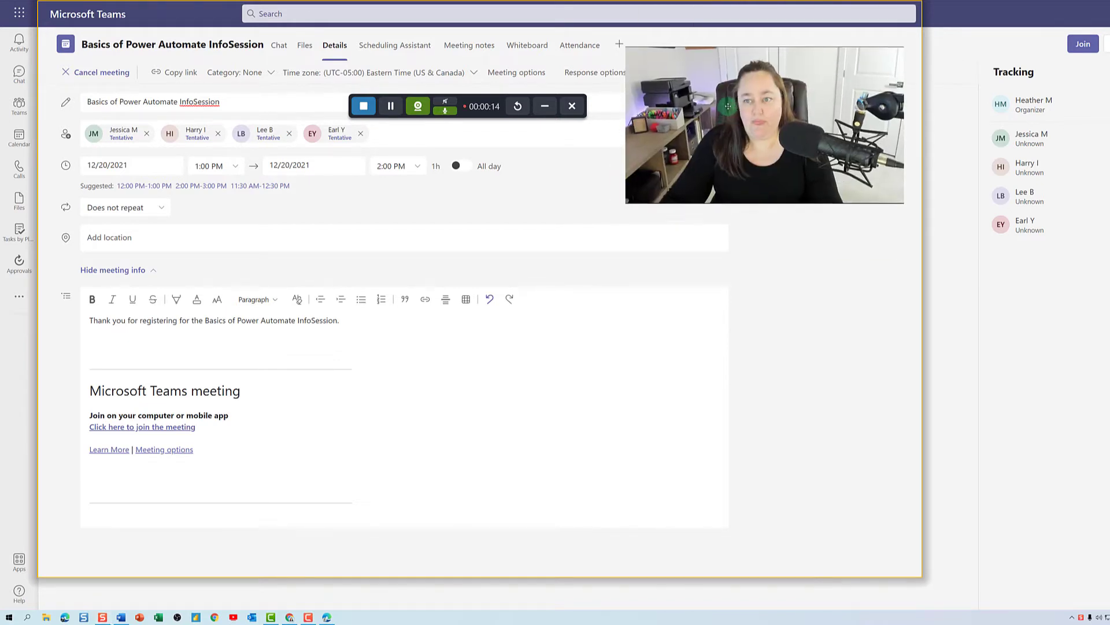
left_click_drag(728, 106, 573, 451)
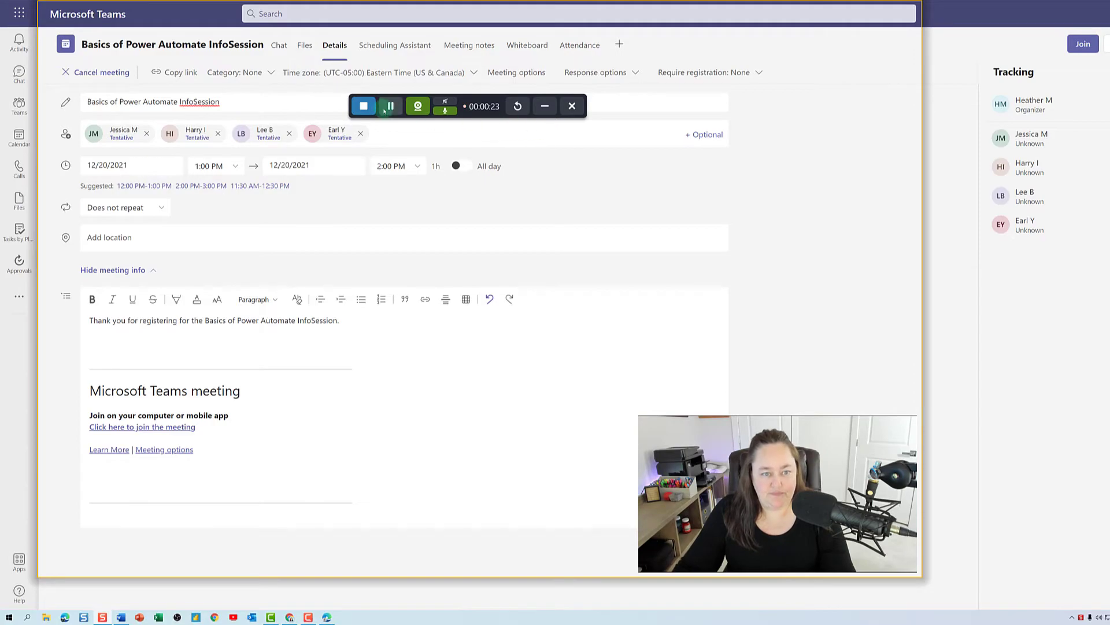
left_click(363, 106)
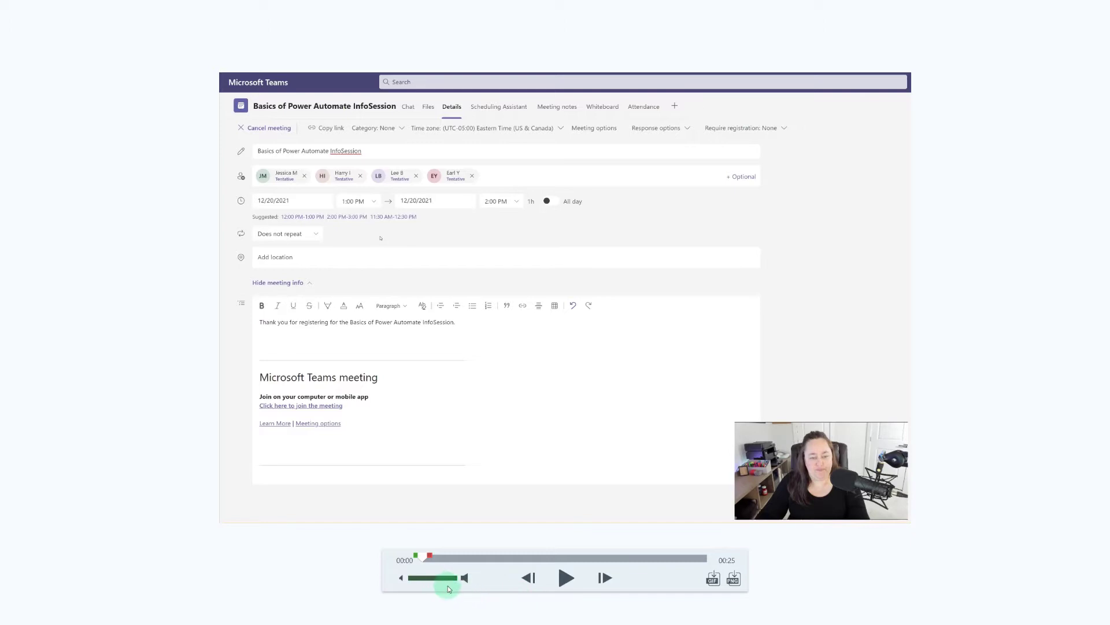
Review playback, then select the unwanted middle stretch and cut it from the video
left_click(567, 579)
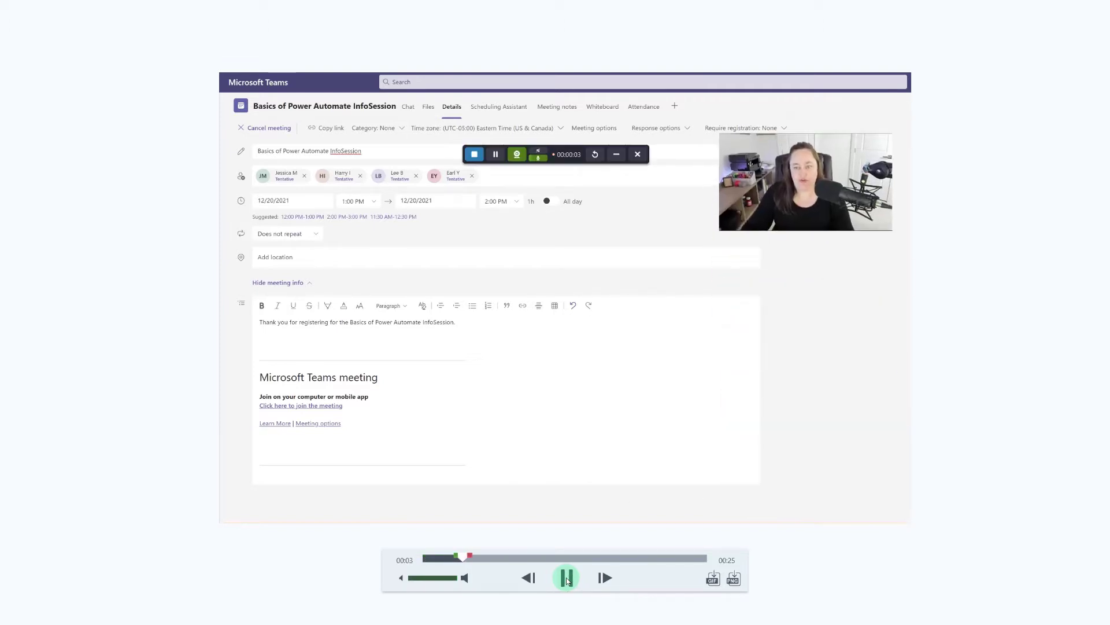
left_click(567, 579)
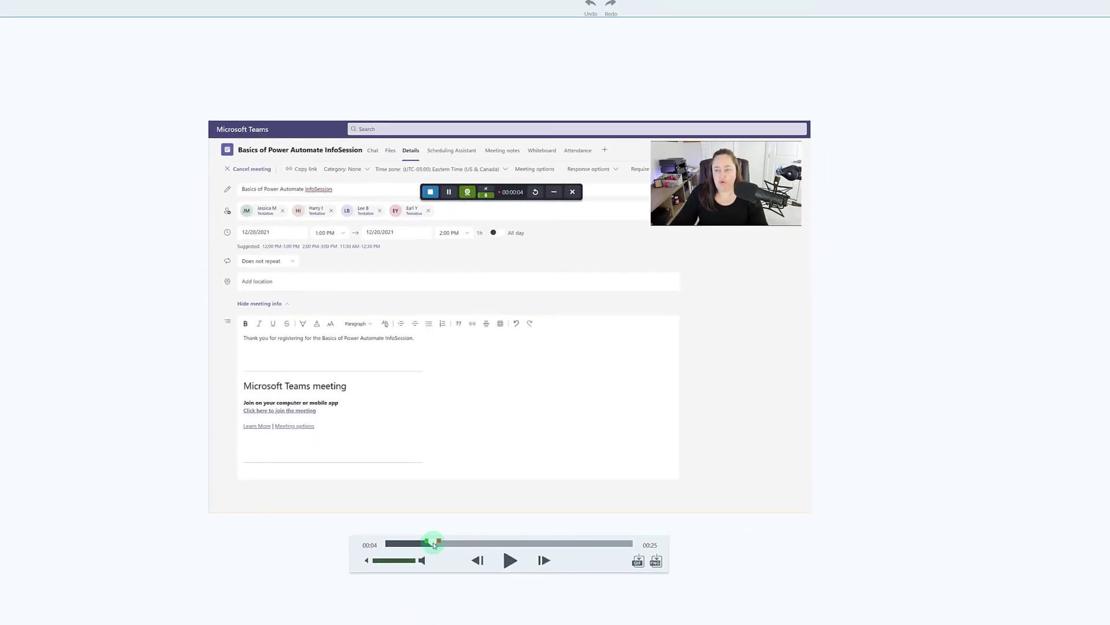
left_click_drag(434, 545, 542, 542)
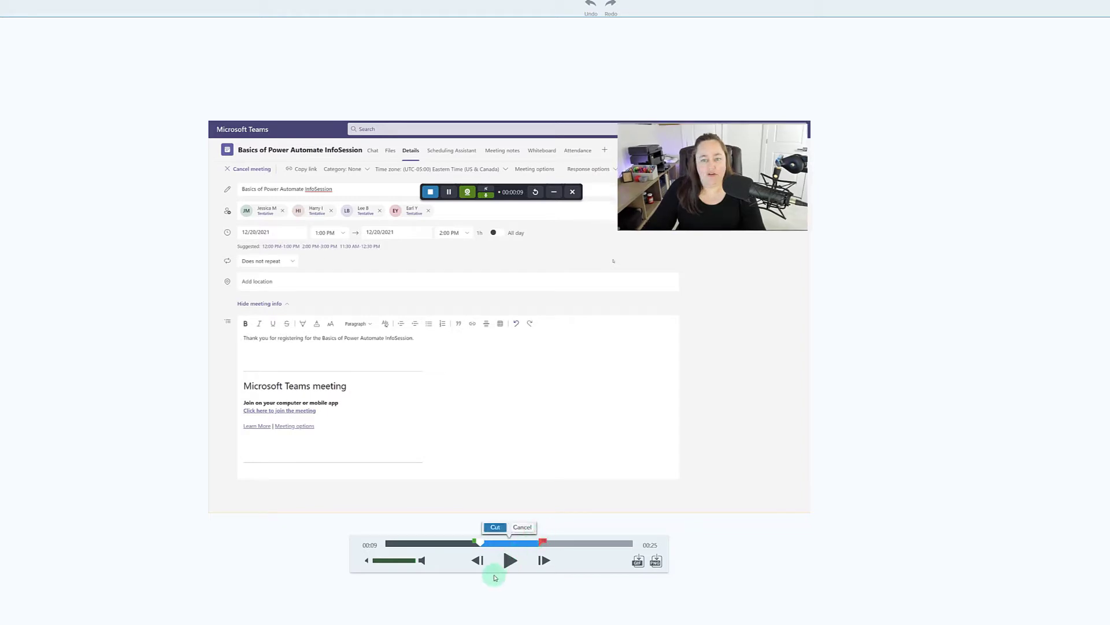
left_click(496, 527)
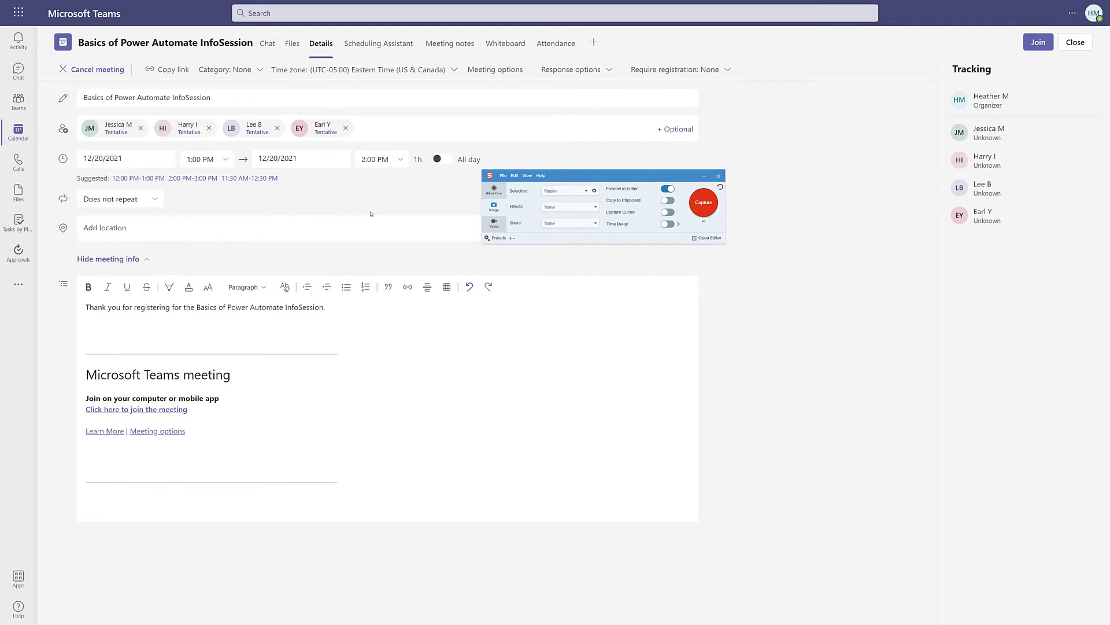
Capture the top of the Teams meeting details page as image 2021-12-19_19-36-51.snagx
left_click(701, 209)
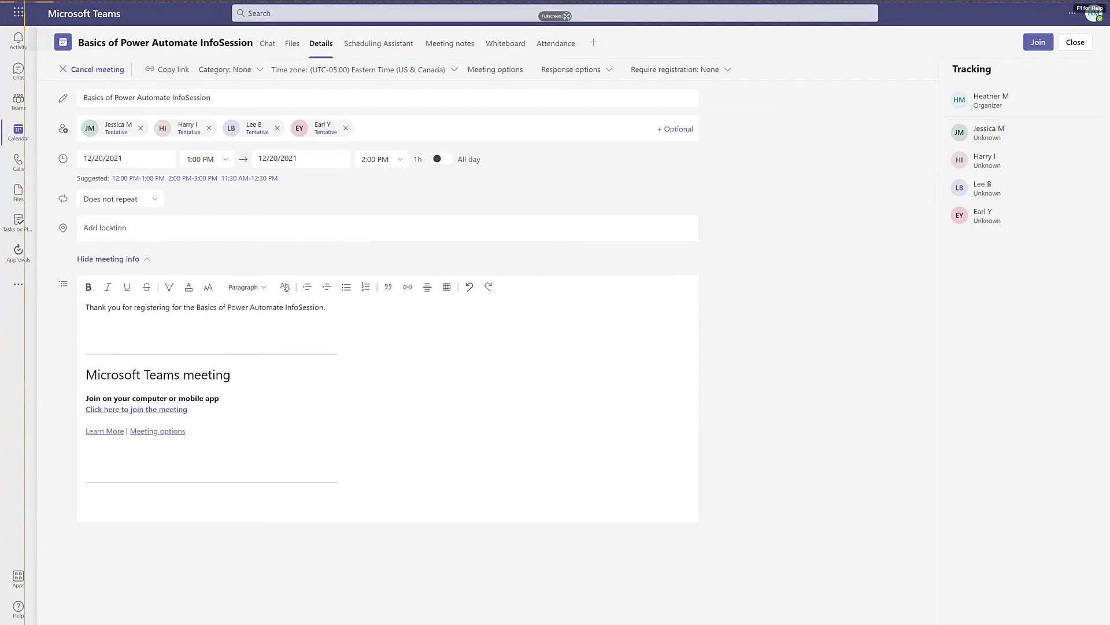
left_click_drag(35, 0, 775, 484)
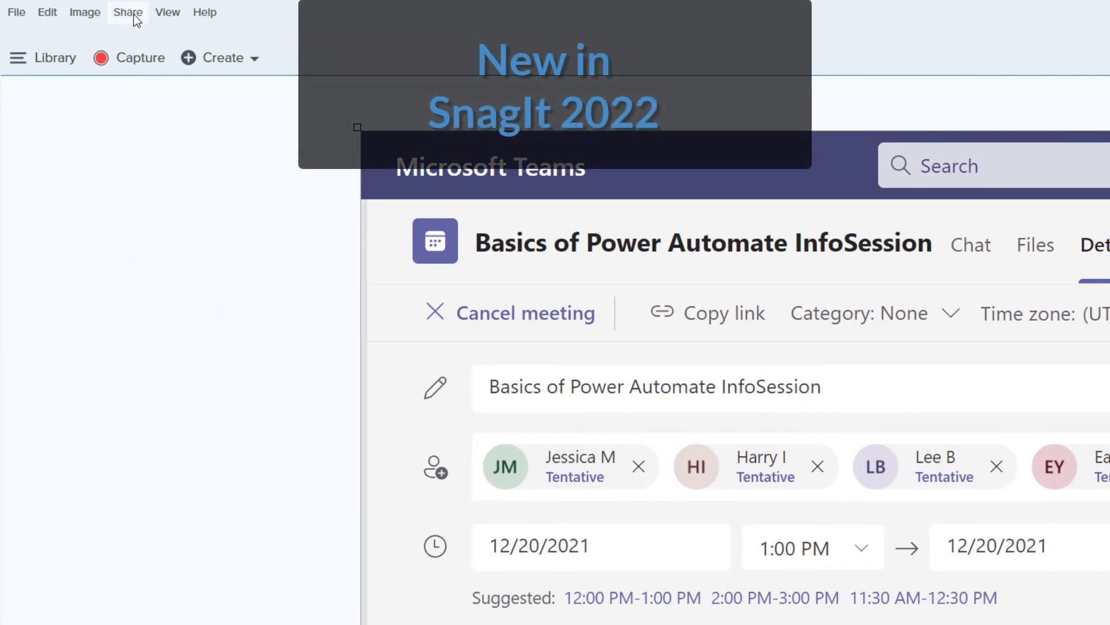
left_click(134, 15)
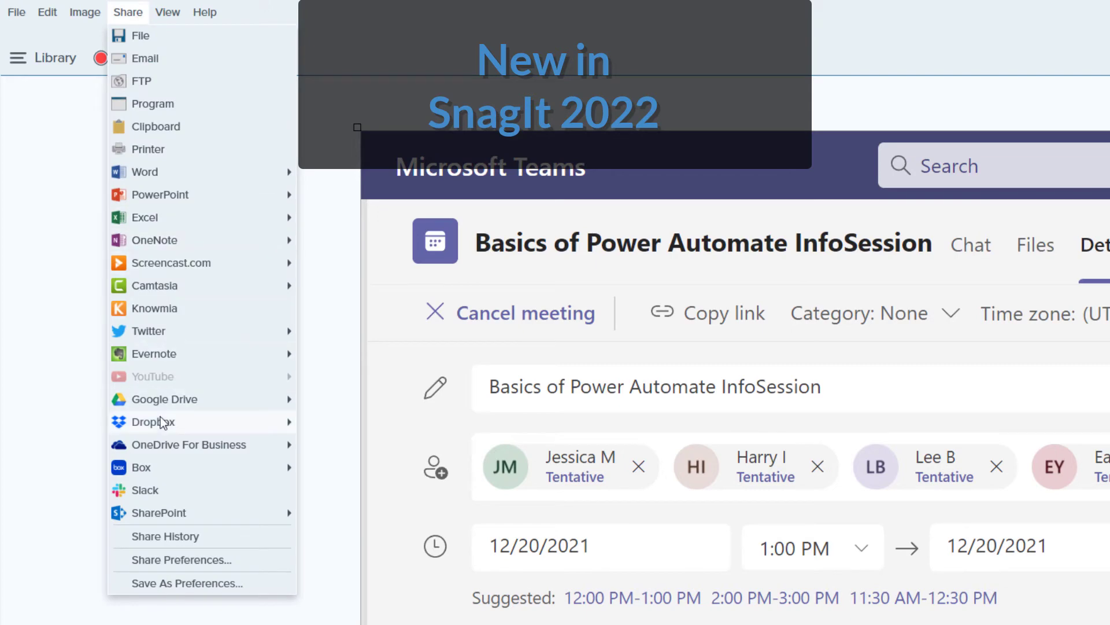
mouse_move(162, 451)
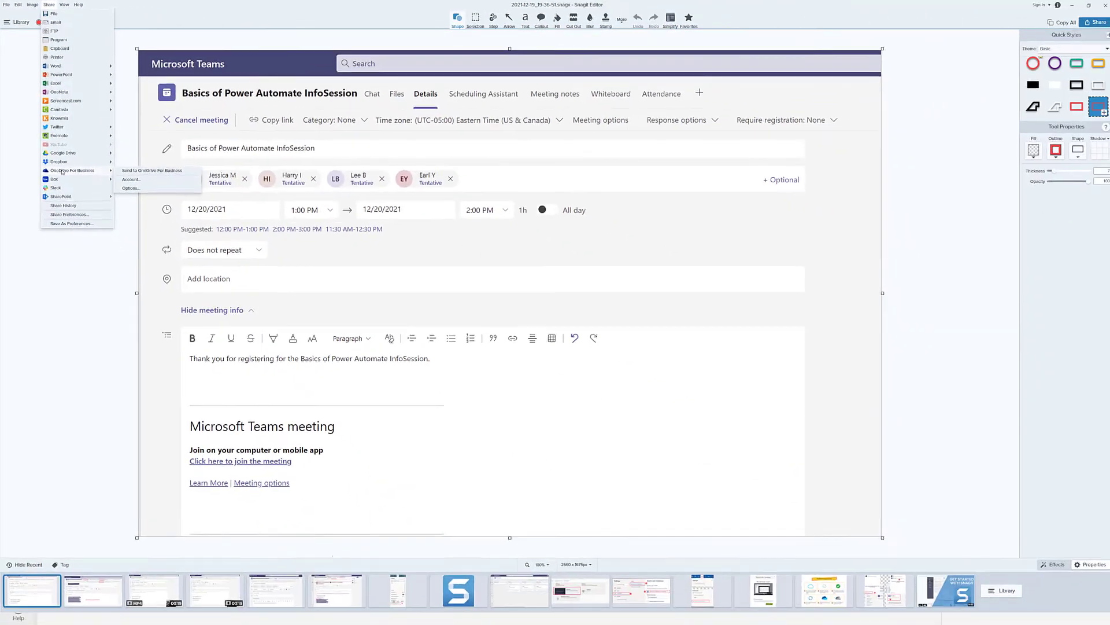
key("Escape")
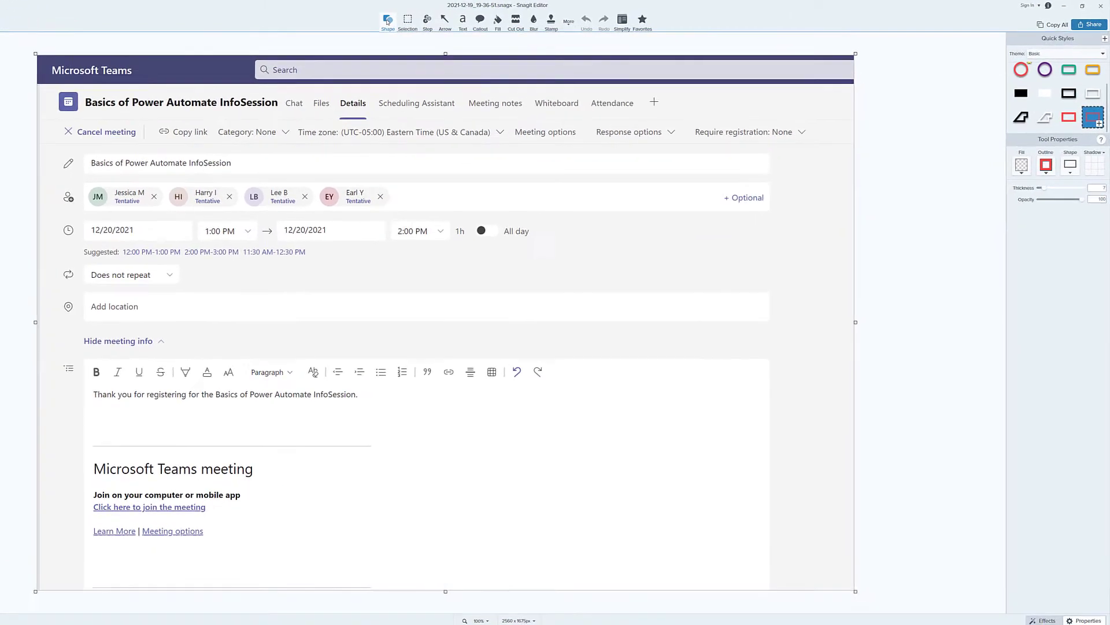
Draw red rectangles around the Chat, Meeting notes and Attendance tabs
scroll(1050, 145, "up", 2)
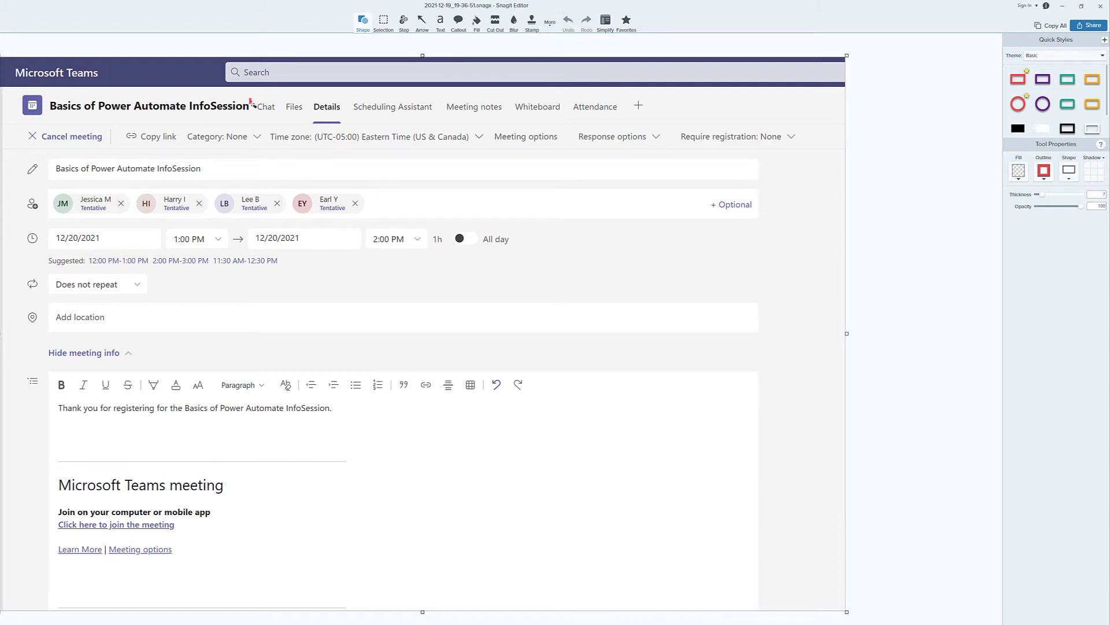
left_click_drag(250, 99, 282, 116)
mouse_move(443, 94)
left_mouse_down()
mouse_move(468, 115)
mouse_move(509, 116)
left_mouse_up()
mouse_move(570, 98)
left_mouse_down()
mouse_move(583, 116)
mouse_move(627, 116)
left_mouse_up()
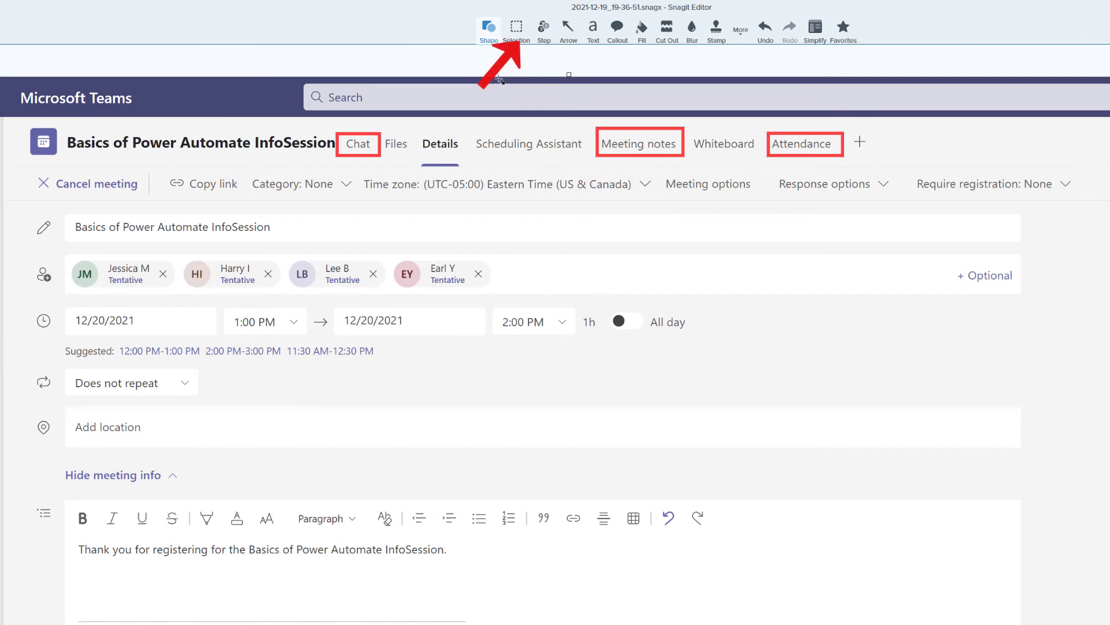
Select the 'Microsoft Teams' header title with the Selection tool and delete it
left_click(518, 33)
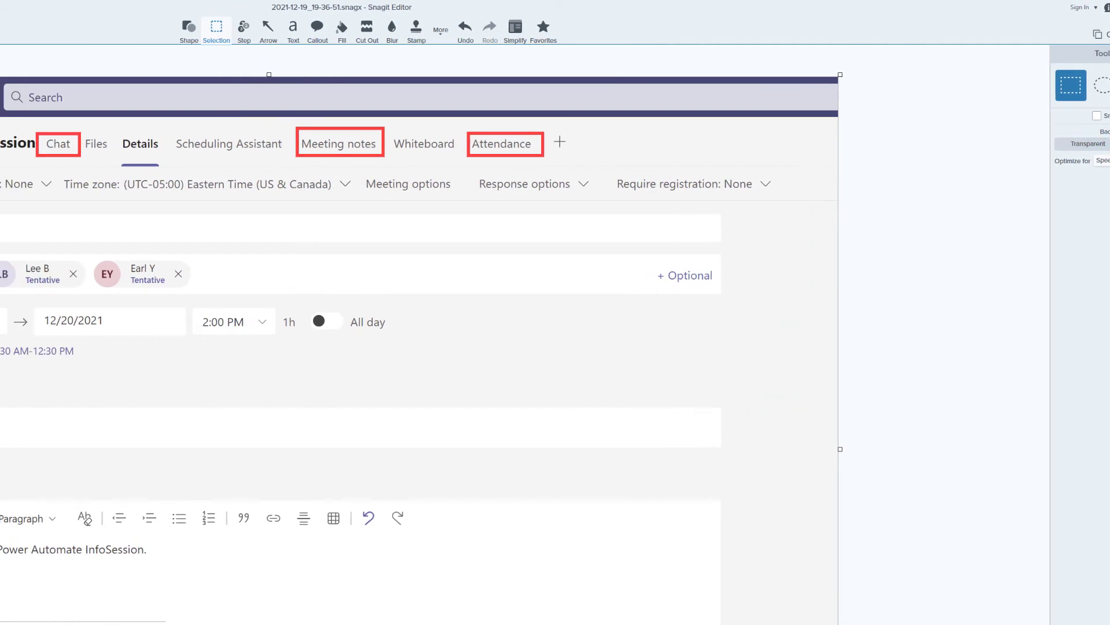
left_click_drag(158, 85, 352, 111)
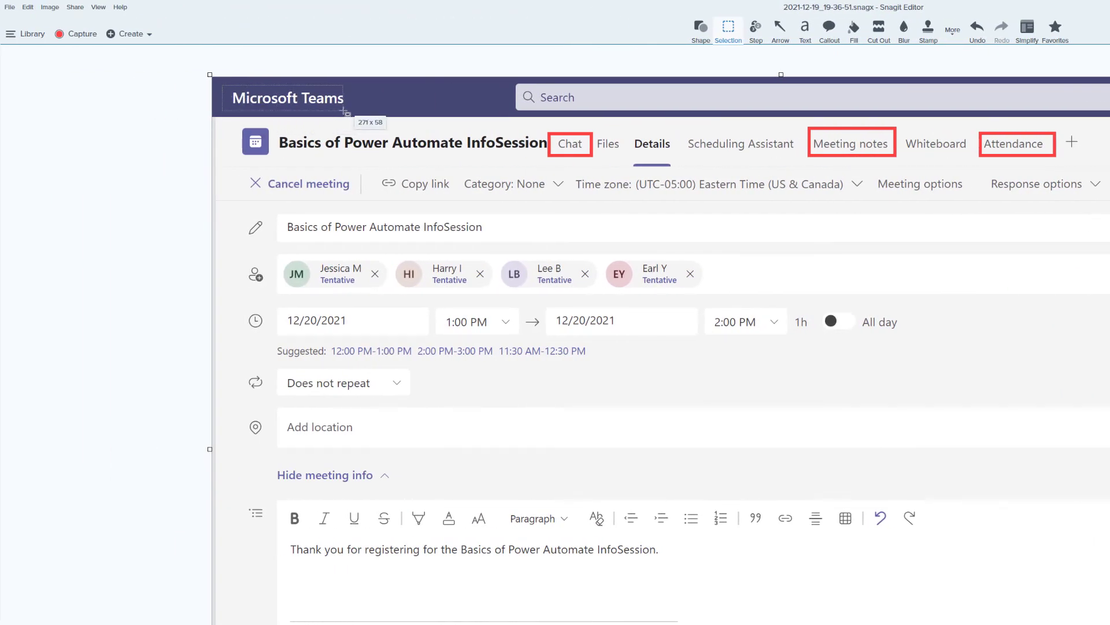
key("Delete")
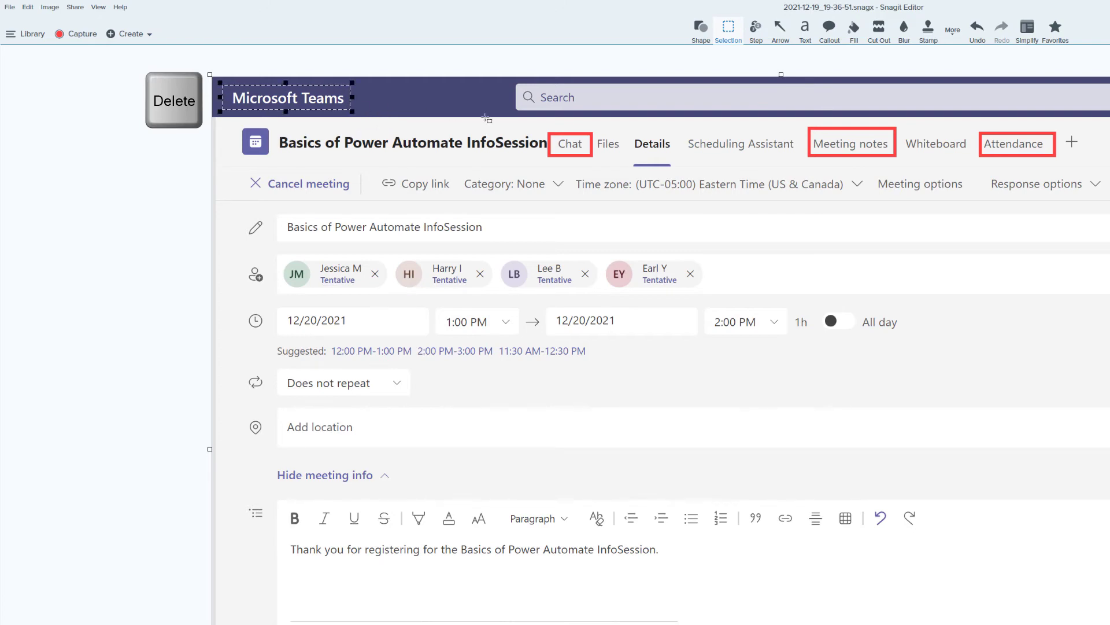
key("Delete")
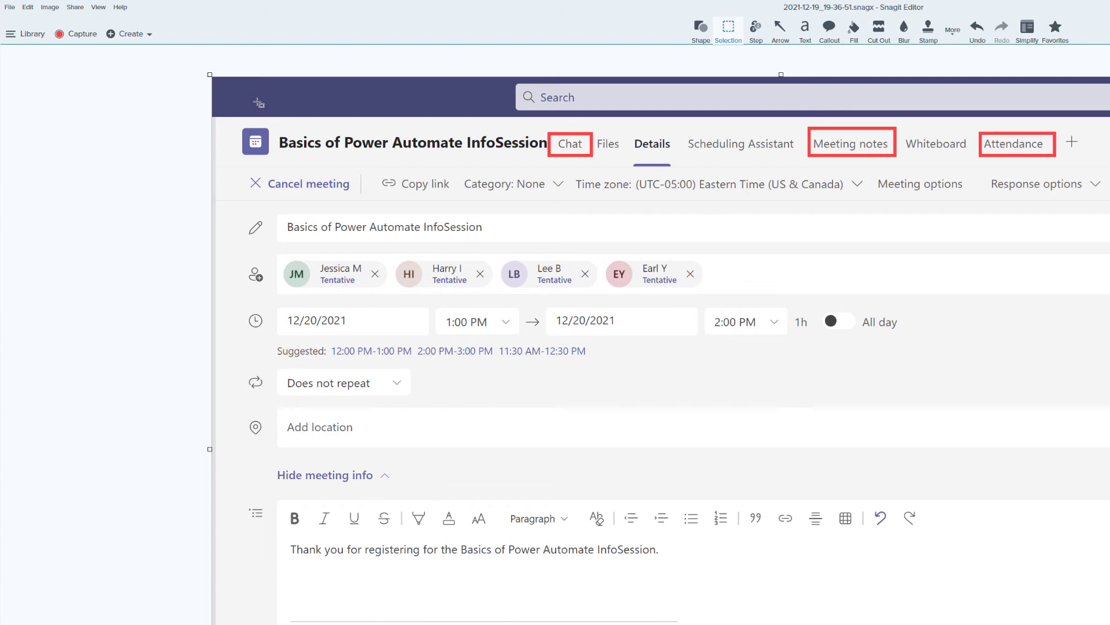
Place red step markers 1, 2 and 3 beside the title, attendees and date rows, aligned in one column
key("n")
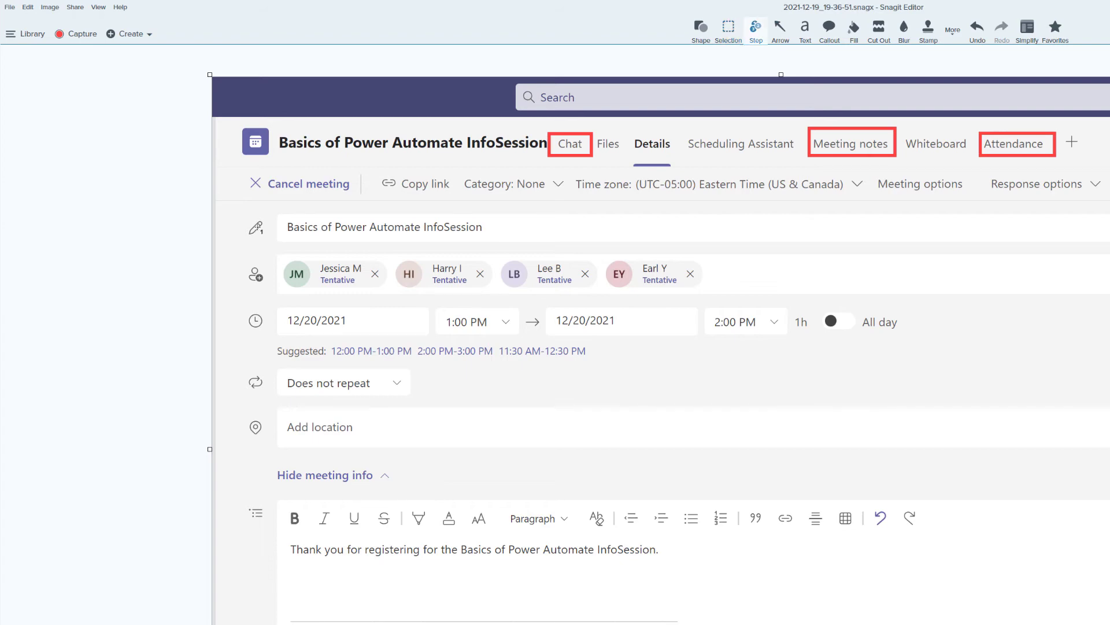
left_click(258, 226)
left_click(266, 271)
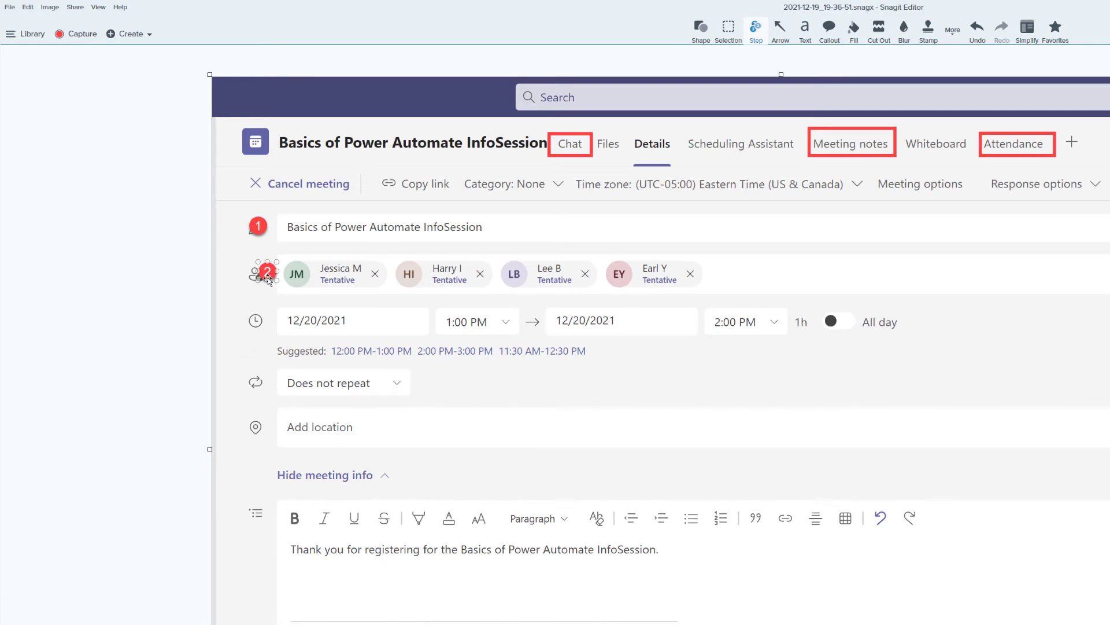
left_click(269, 323)
left_click_drag(269, 323, 259, 320)
left_click_drag(267, 271, 258, 272)
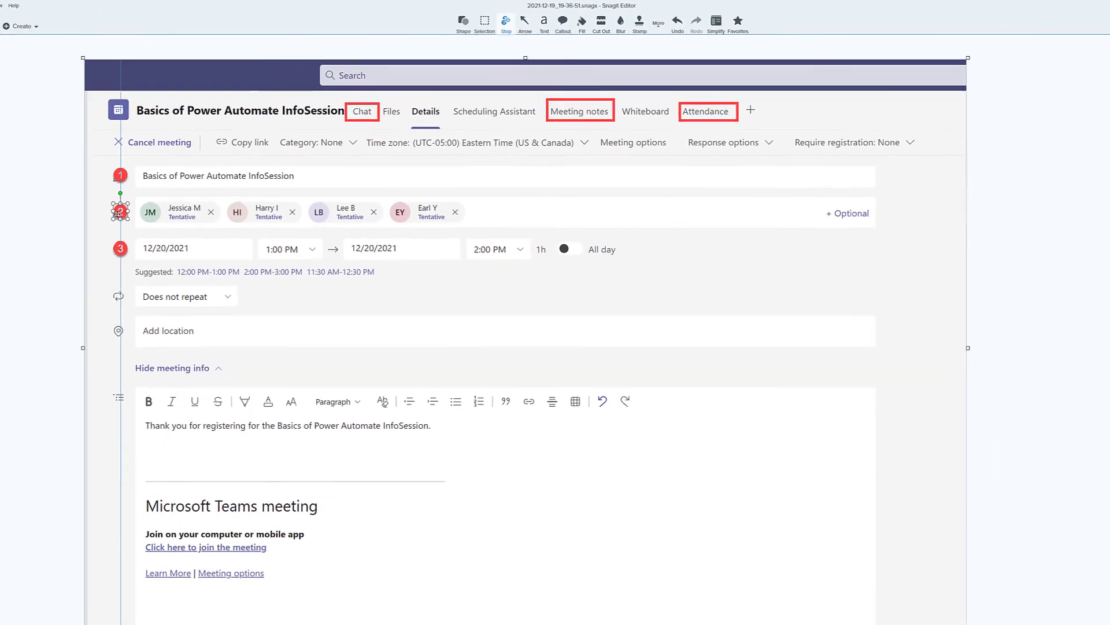
key("x")
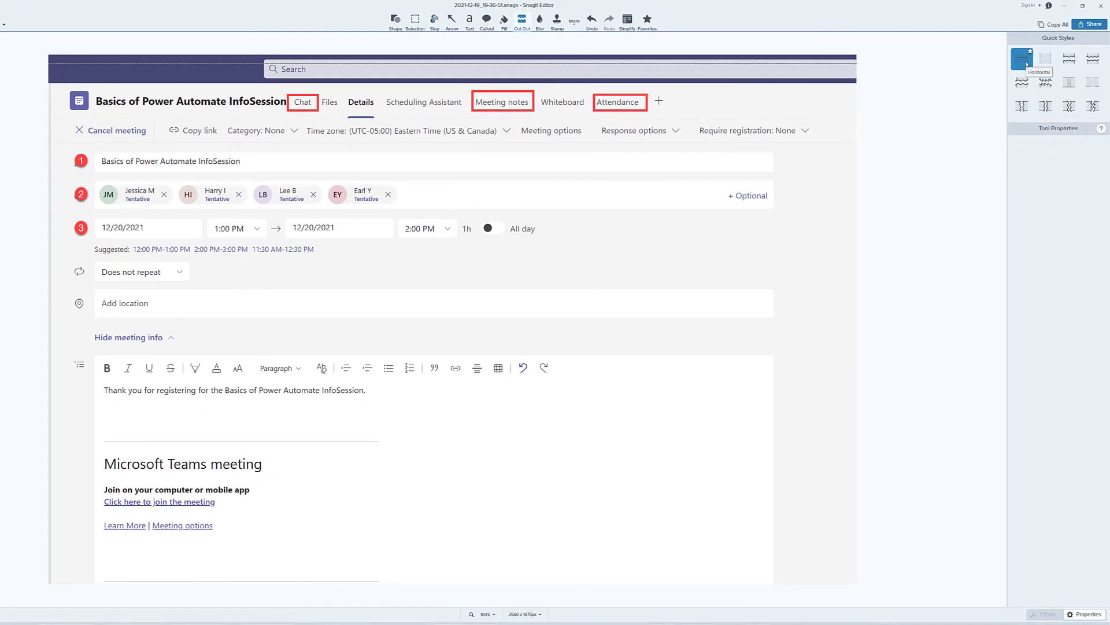
Try a horizontal cut-out and a wavy-edged cut-out, undoing both
left_click_drag(177, 316, 177, 455)
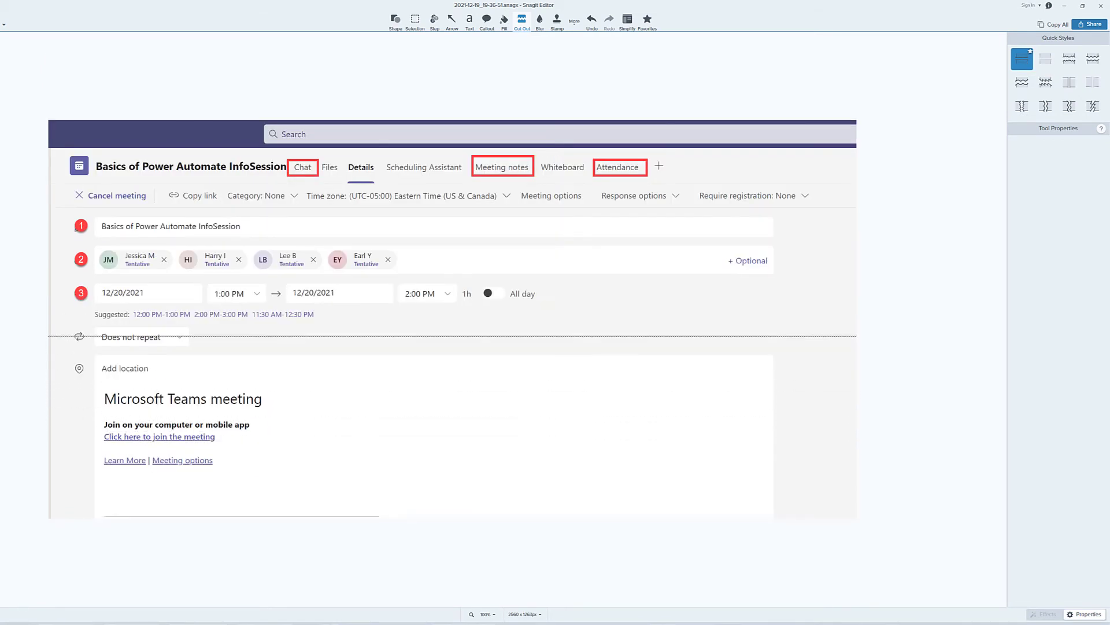
key("ctrl+z")
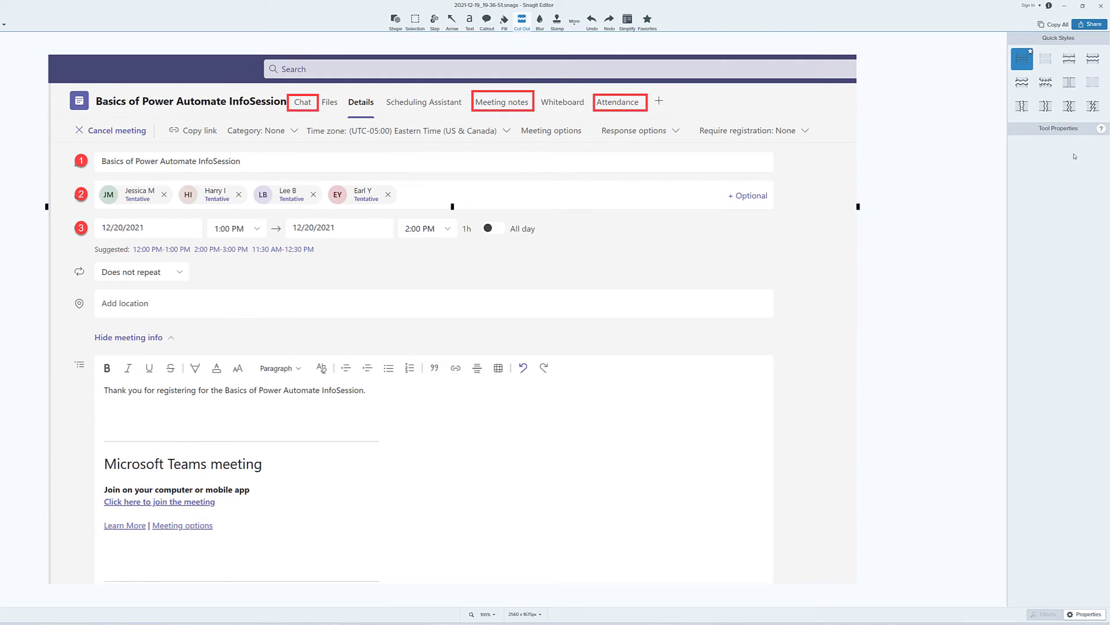
left_click(1022, 82)
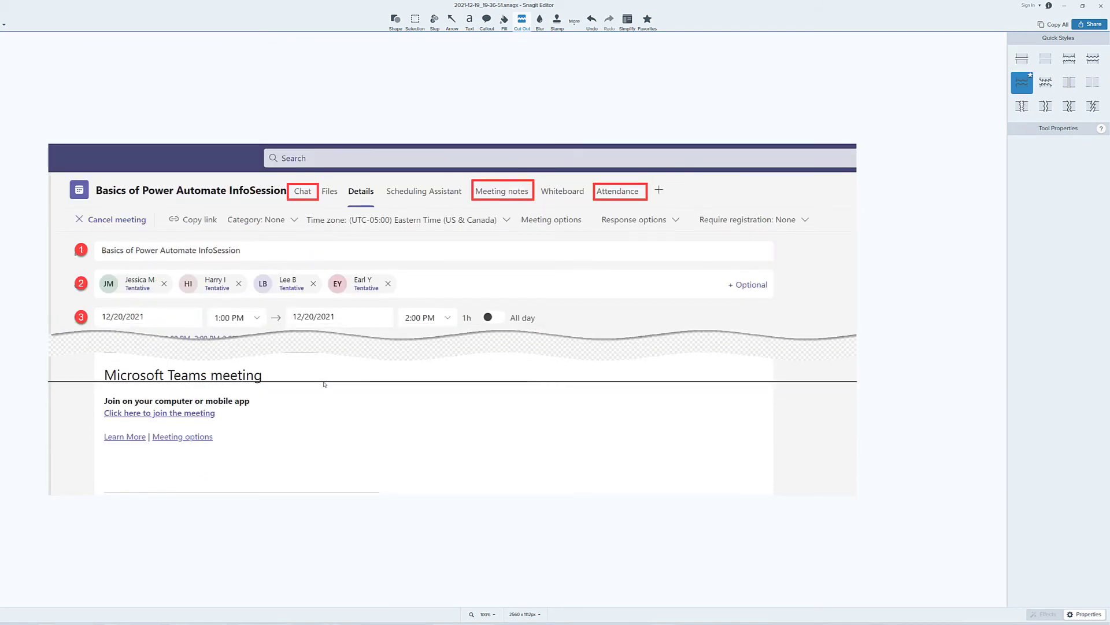
left_click(592, 21)
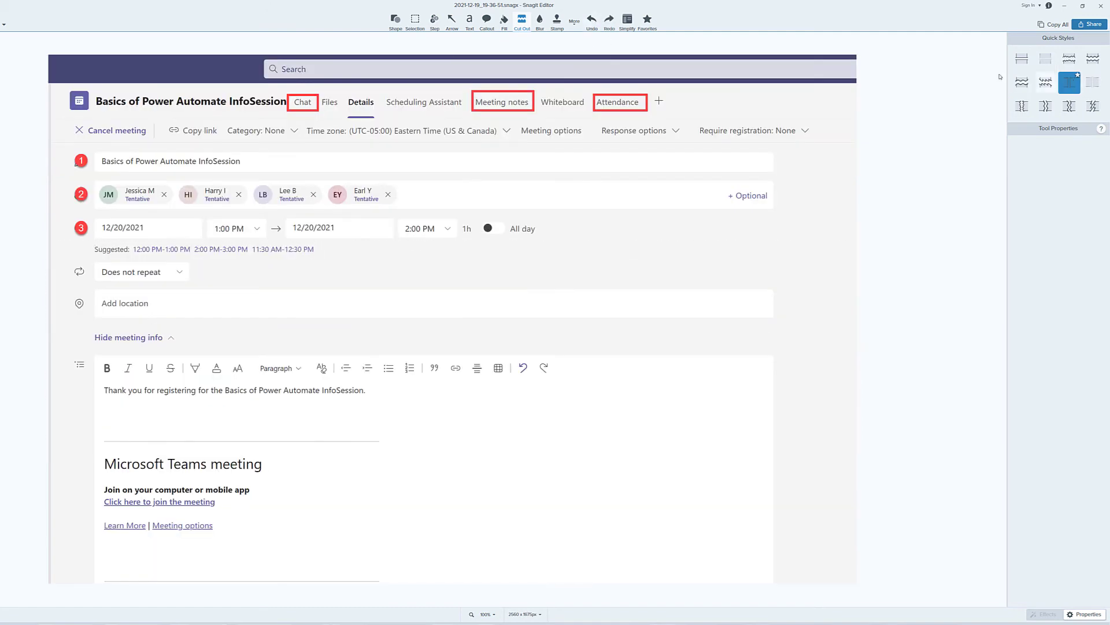
Cut out a vertical strip, then the meeting-info band above Microsoft Teams meeting
mouse_move(854, 112)
left_mouse_down()
mouse_move(856, 69)
mouse_move(857, 108)
left_mouse_up()
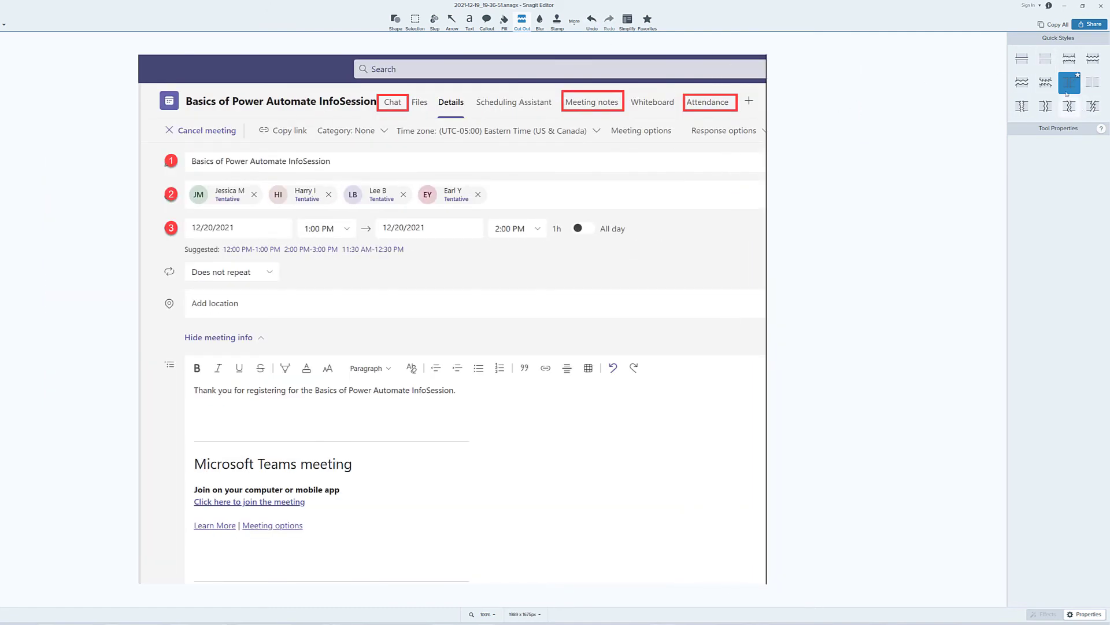
left_click(1022, 58)
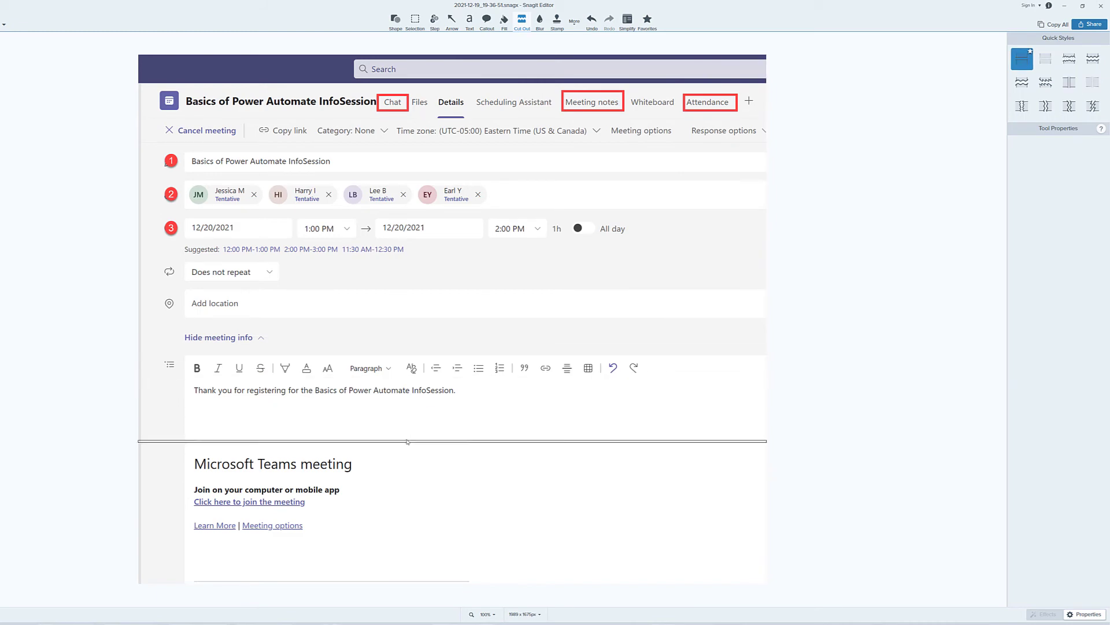
left_click_drag(405, 442, 387, 261)
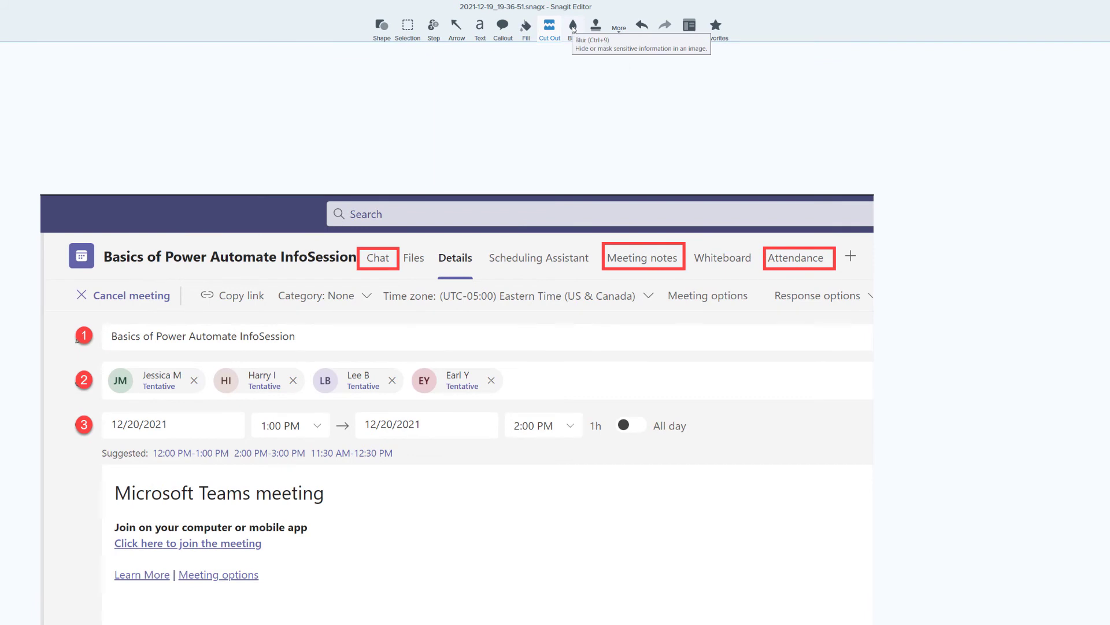
Blur the row of attendee name chips in row 2 with the Blur tool
left_click(573, 29)
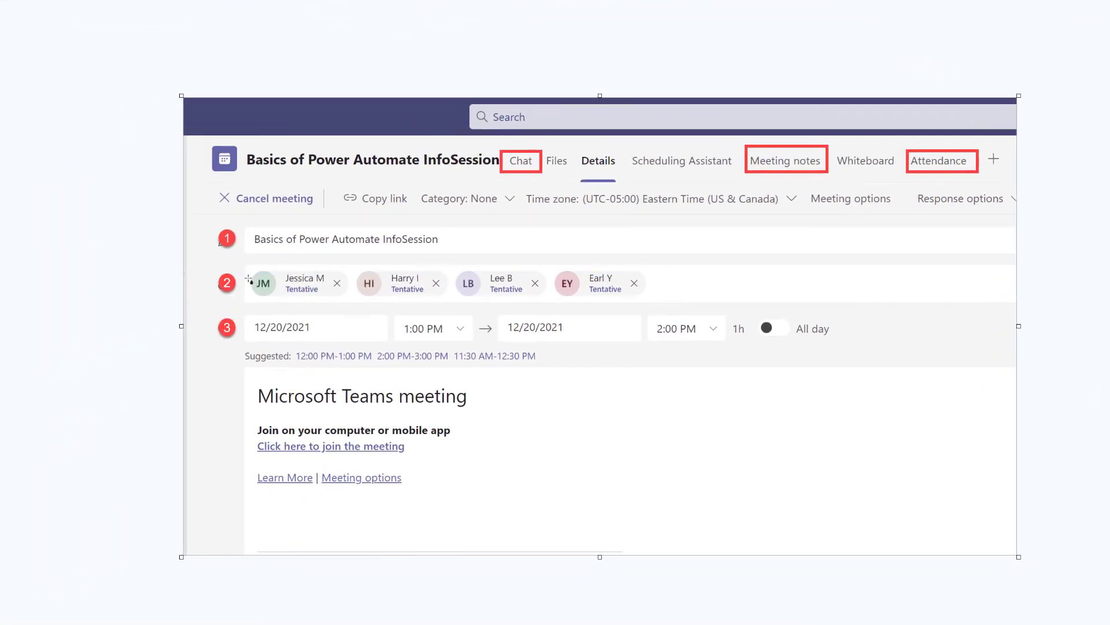
left_click_drag(249, 280, 652, 300)
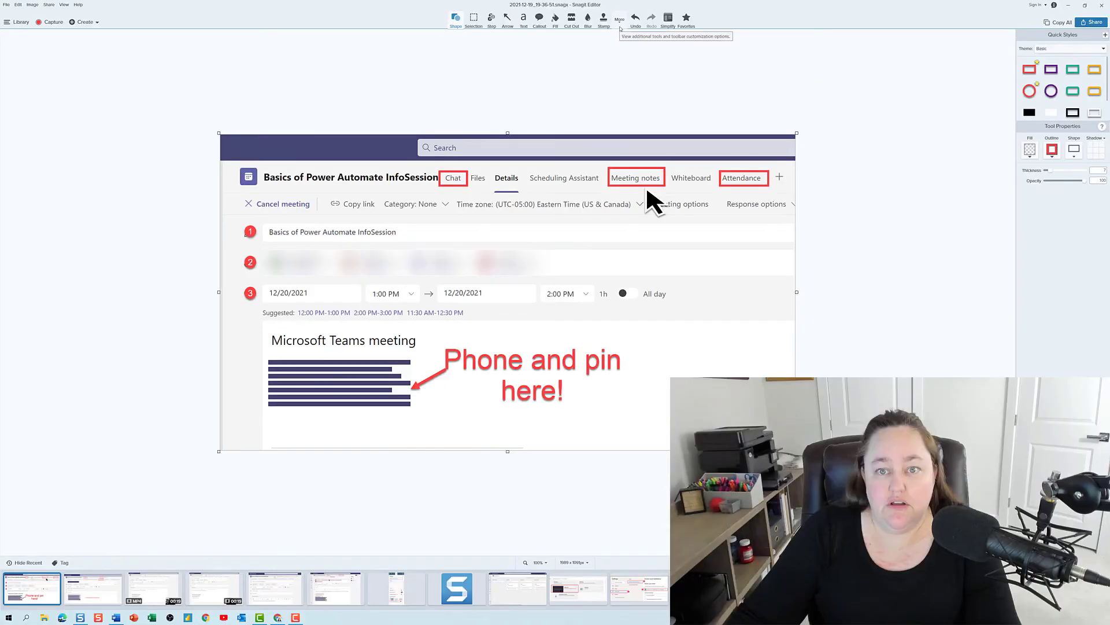
Open the More dropdown of additional Snagit editing tools
left_click(619, 21)
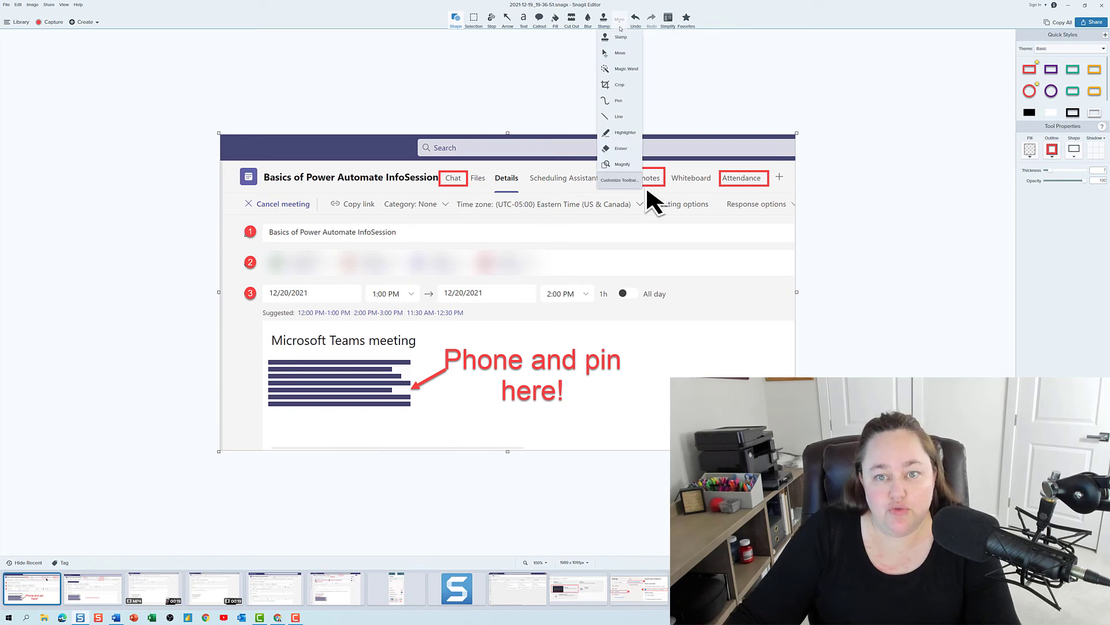